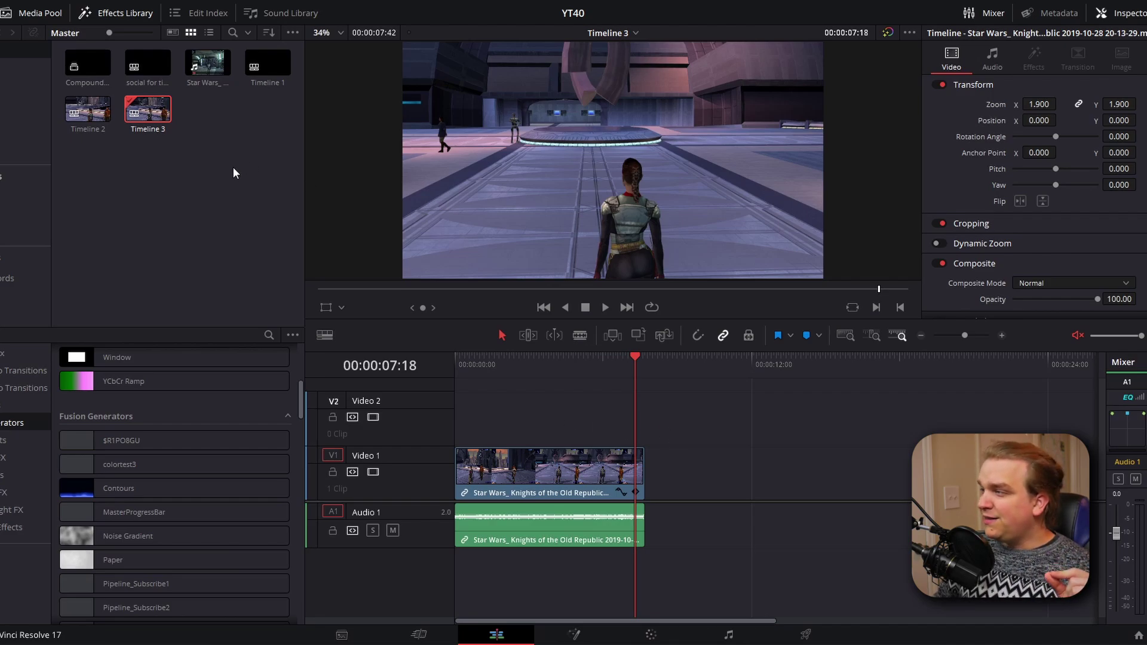
Drop the MasterProgressBar Fusion generator onto Video 2 above the gameplay clip.
left_click(148, 109)
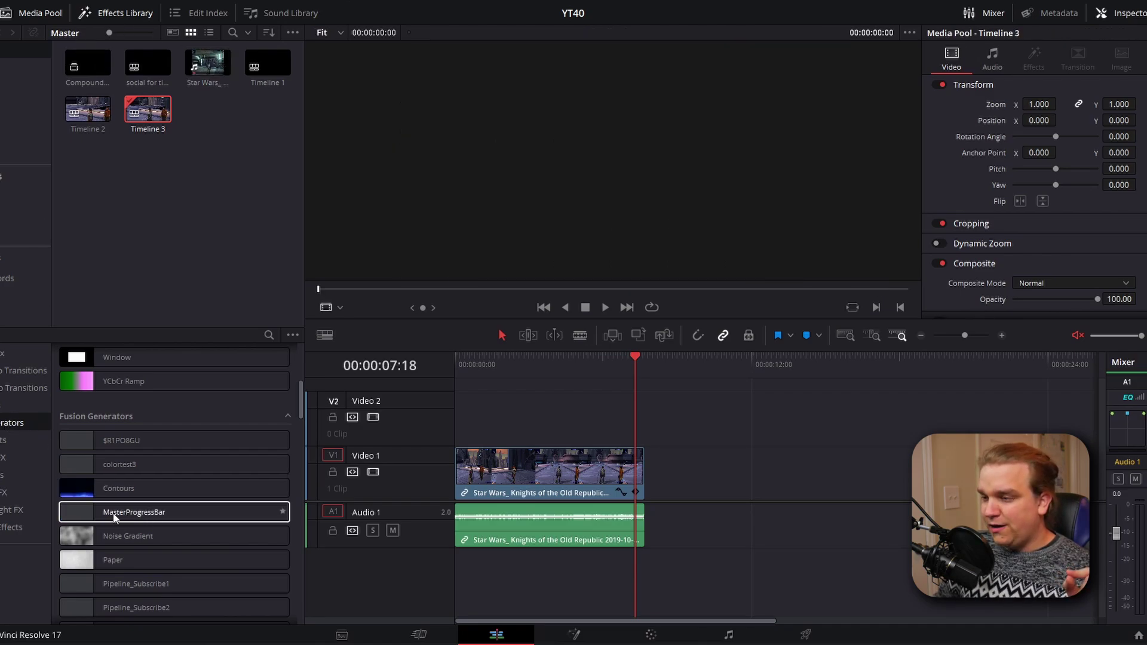
left_click_drag(106, 511, 469, 418)
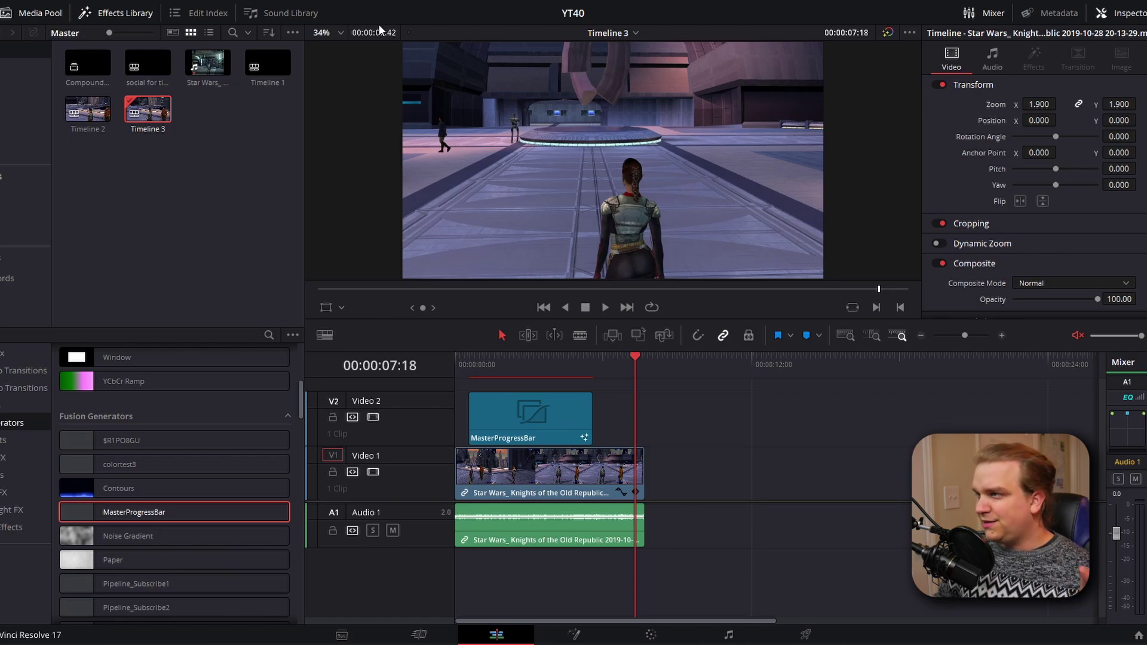
left_click(486, 369)
left_click(493, 419)
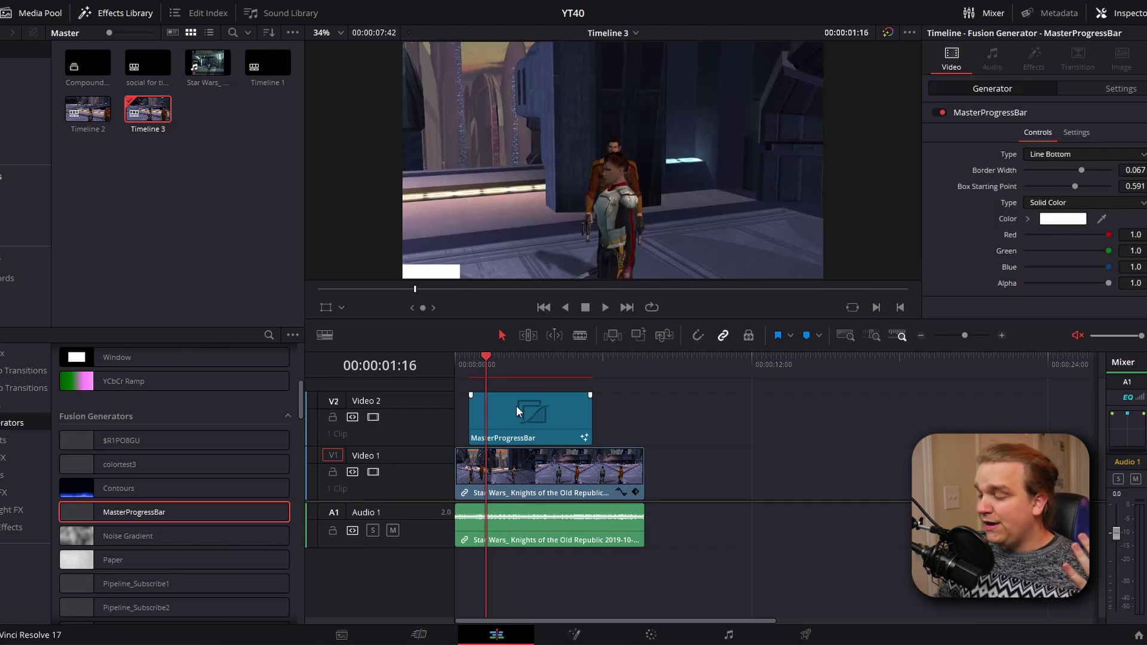
left_click(589, 465)
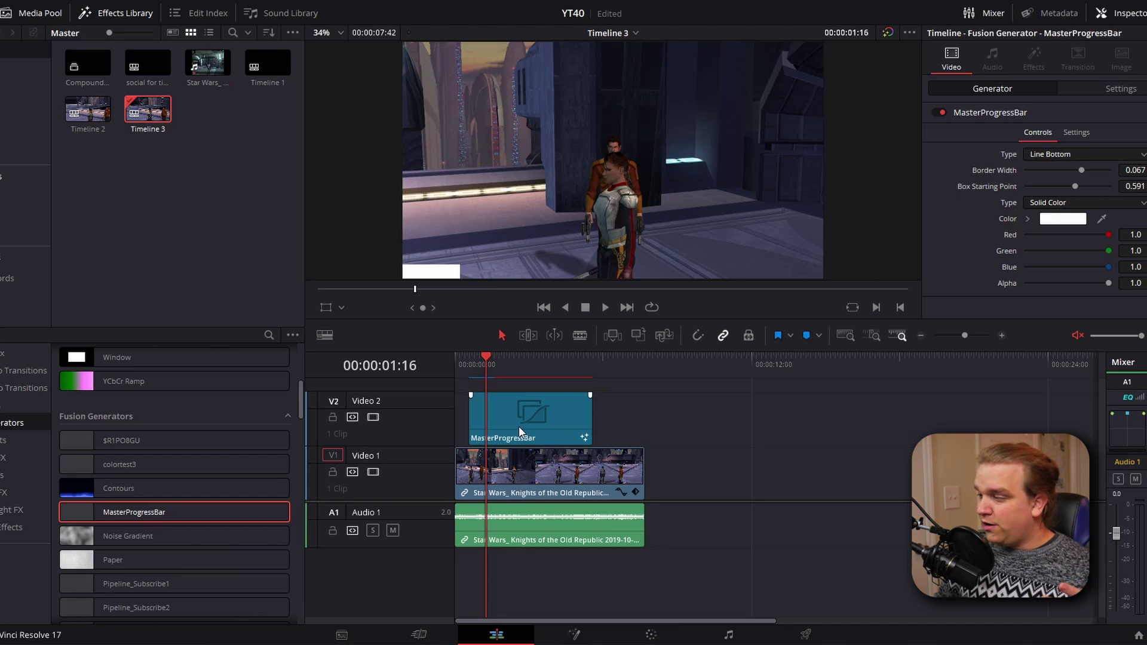
Move the MasterProgressBar clip to the timeline start and trim it to end with the gameplay clip.
left_click_drag(519, 426, 505, 425)
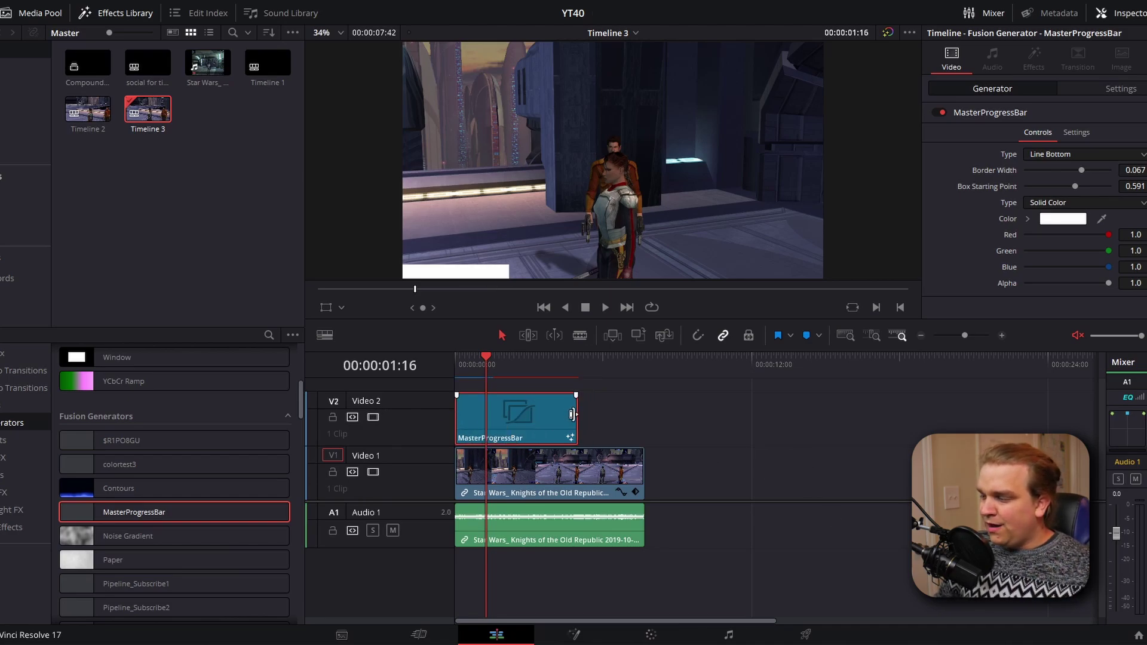
left_click_drag(572, 414, 643, 426)
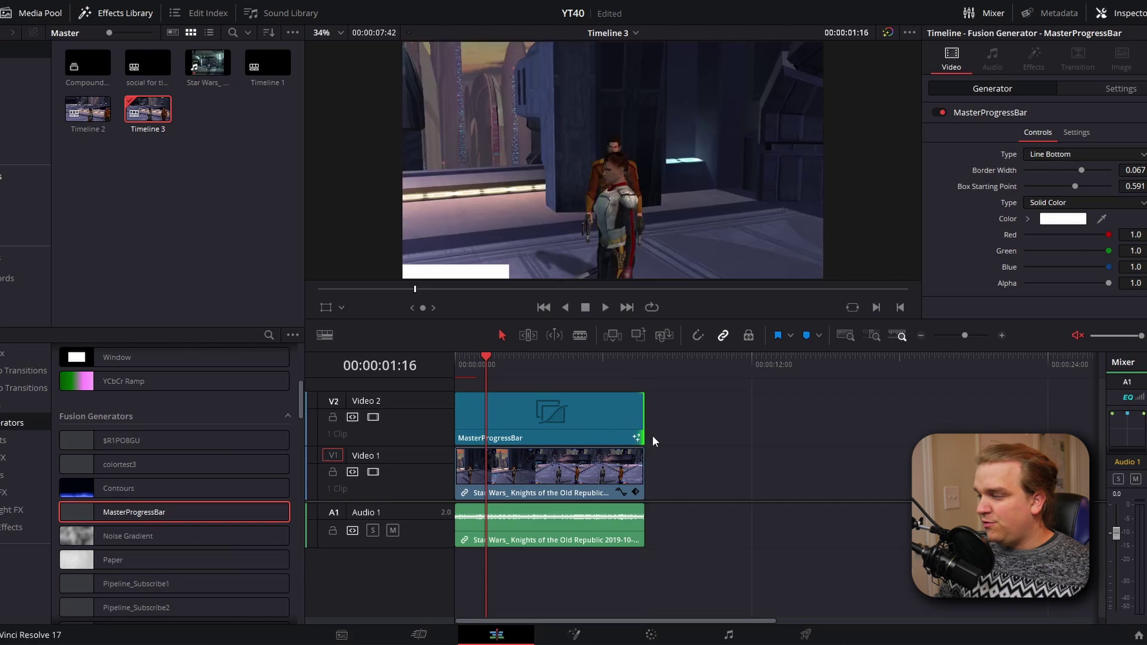
left_click_drag(501, 371, 603, 381)
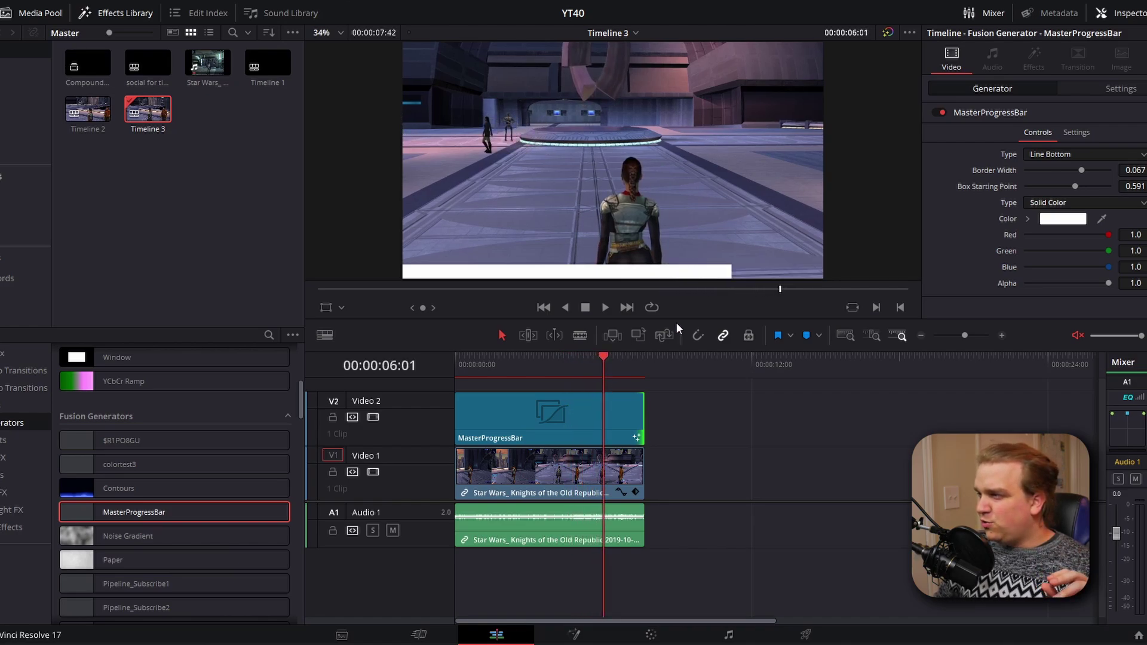
Delete the render cache for the selected MasterProgressBar clip via Playback > Delete Render Cache.
left_click(546, 404)
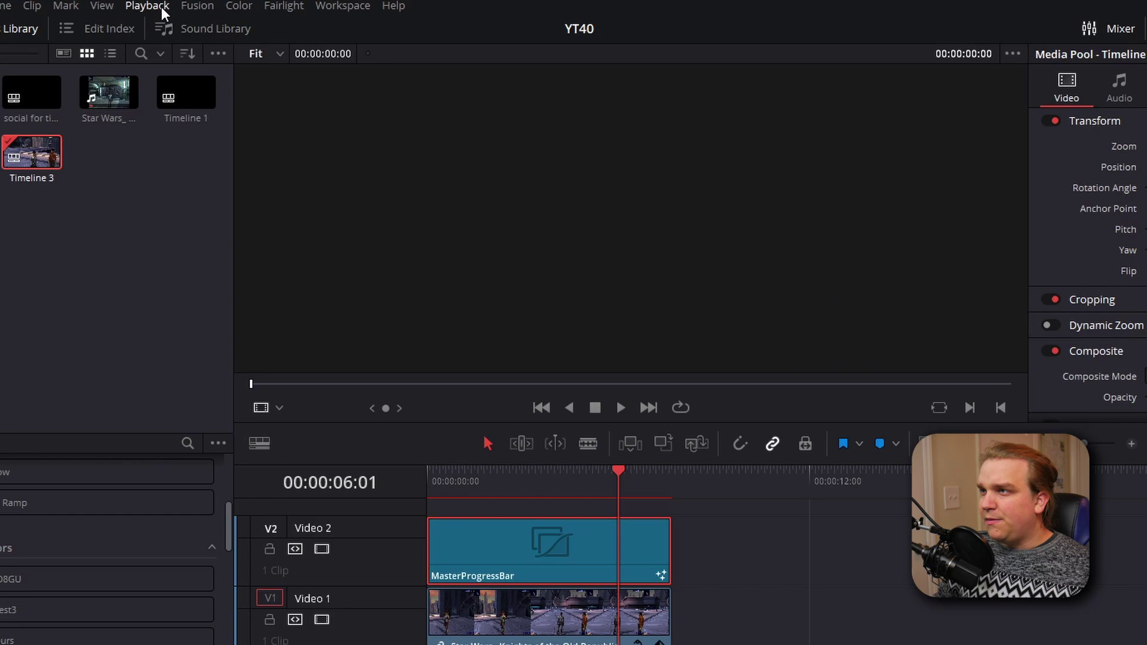
left_click(147, 6)
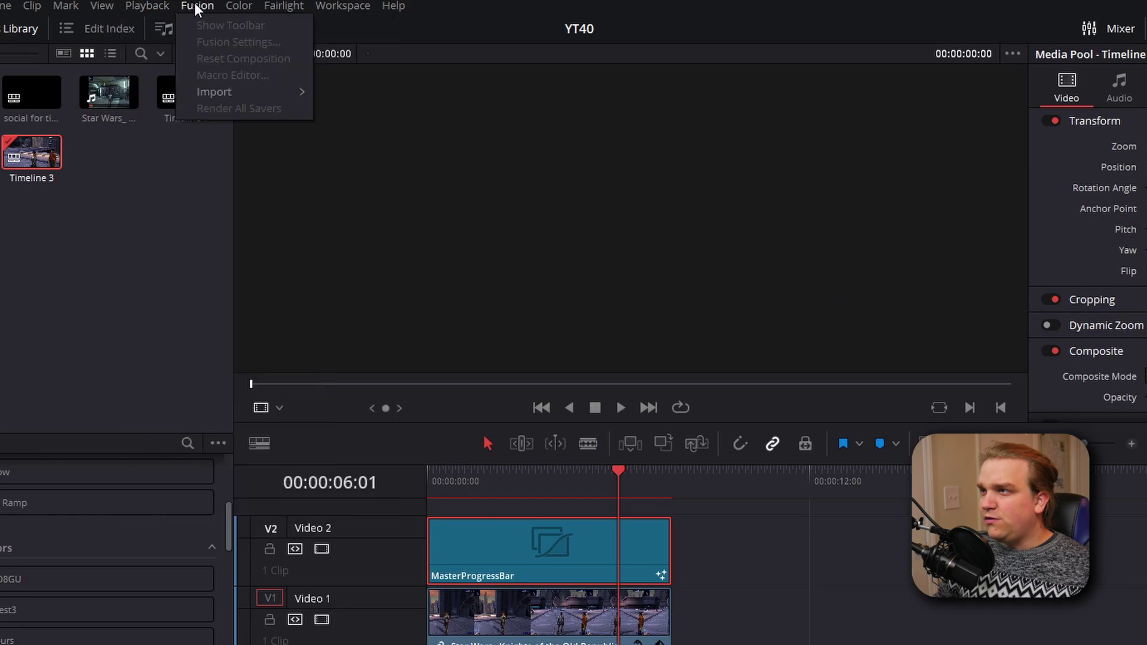
mouse_move(177, 105)
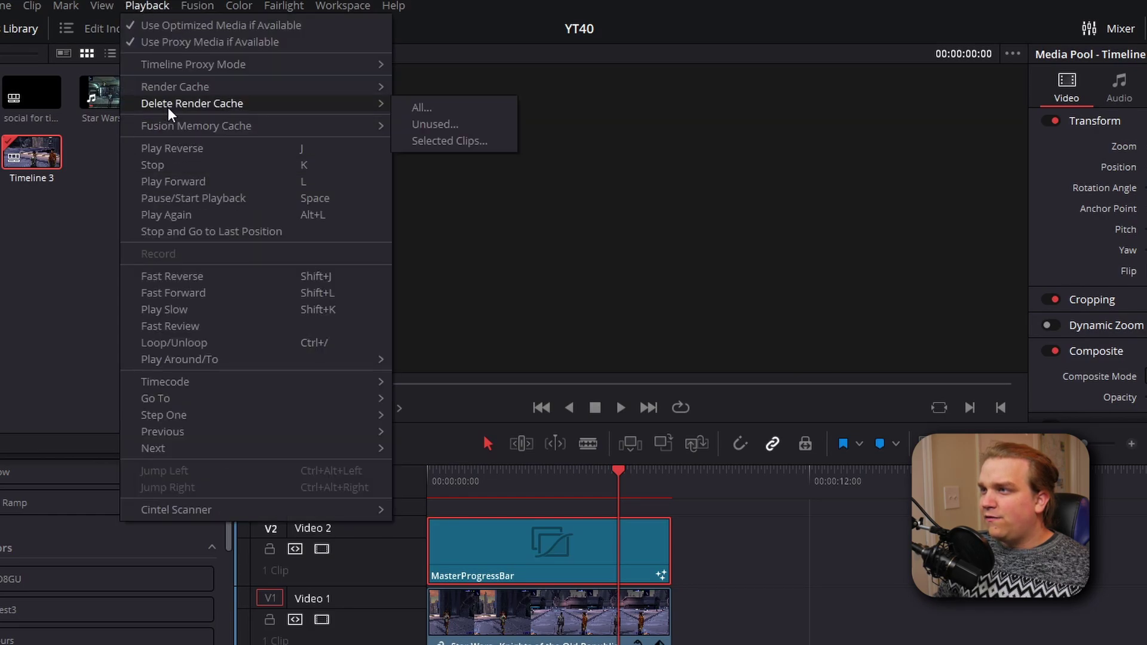
left_click(469, 141)
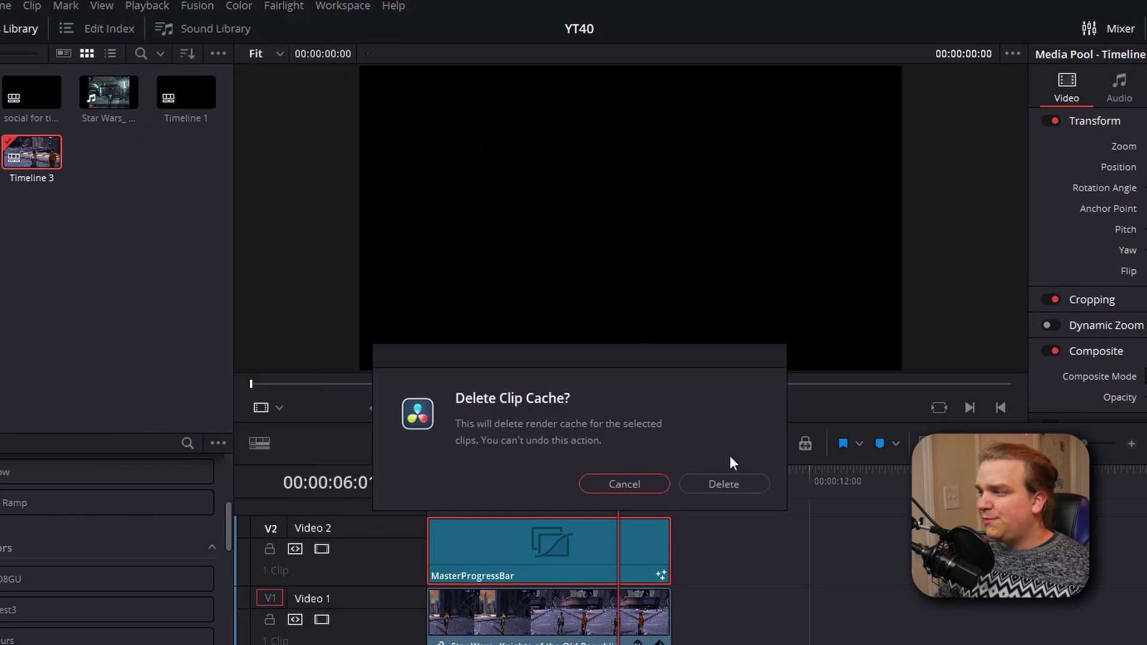
left_click(723, 483)
Scrub the refreshed preview and reselect the clips on the timeline.
left_click_drag(486, 365, 627, 370)
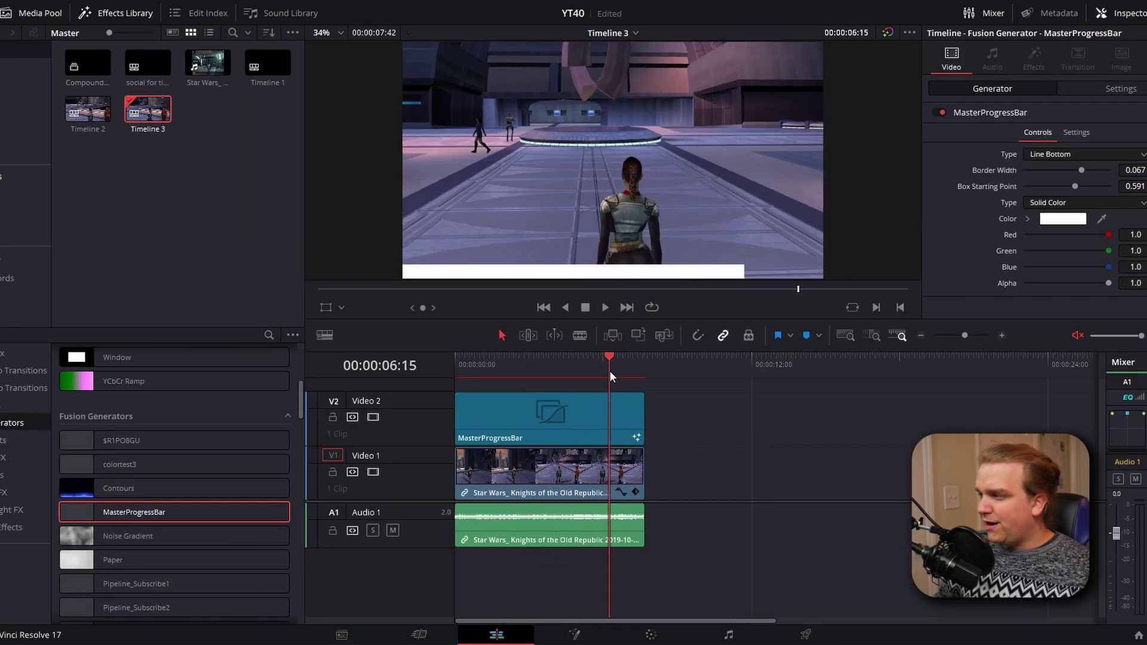
left_click(578, 413)
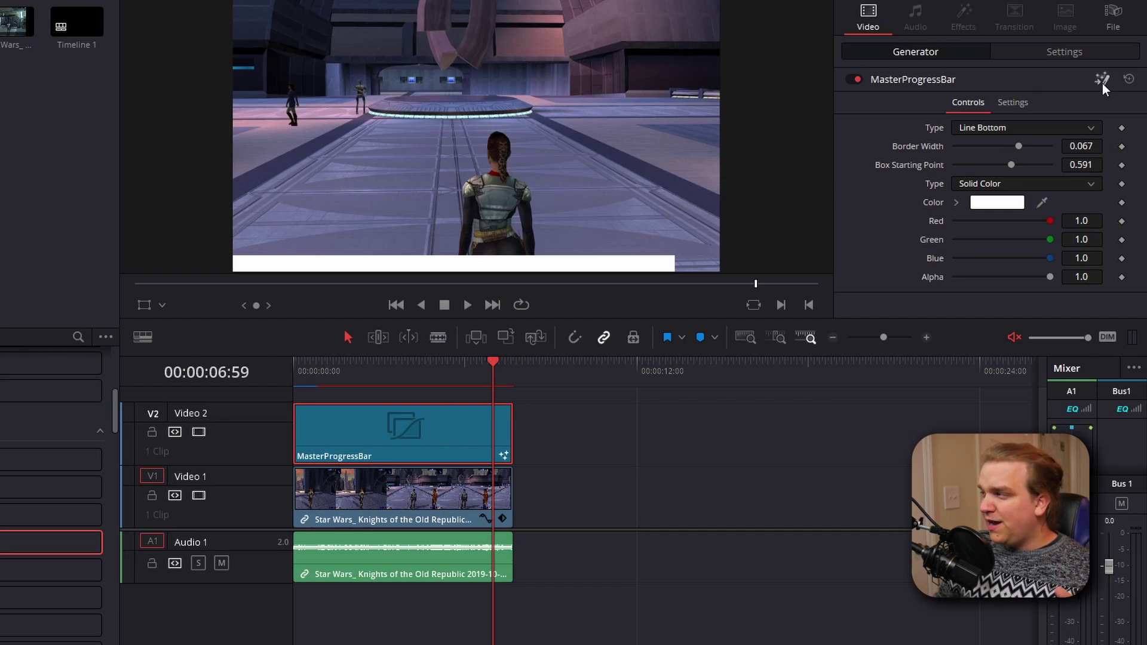
left_click(639, 474)
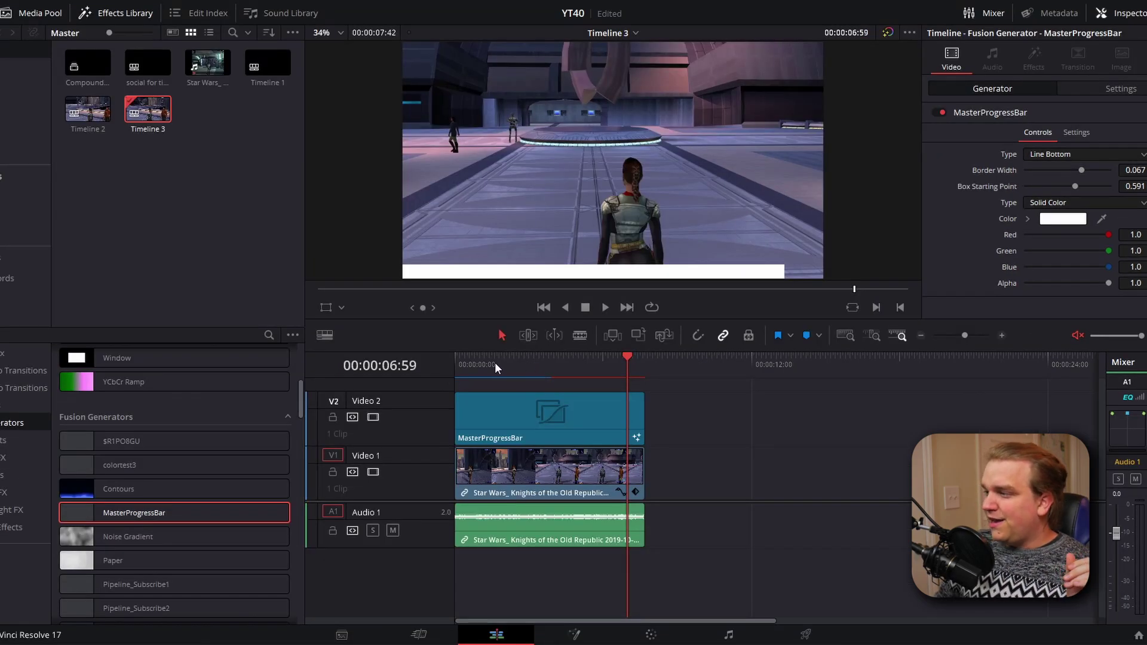
left_click_drag(460, 365, 513, 399)
left_click(514, 403)
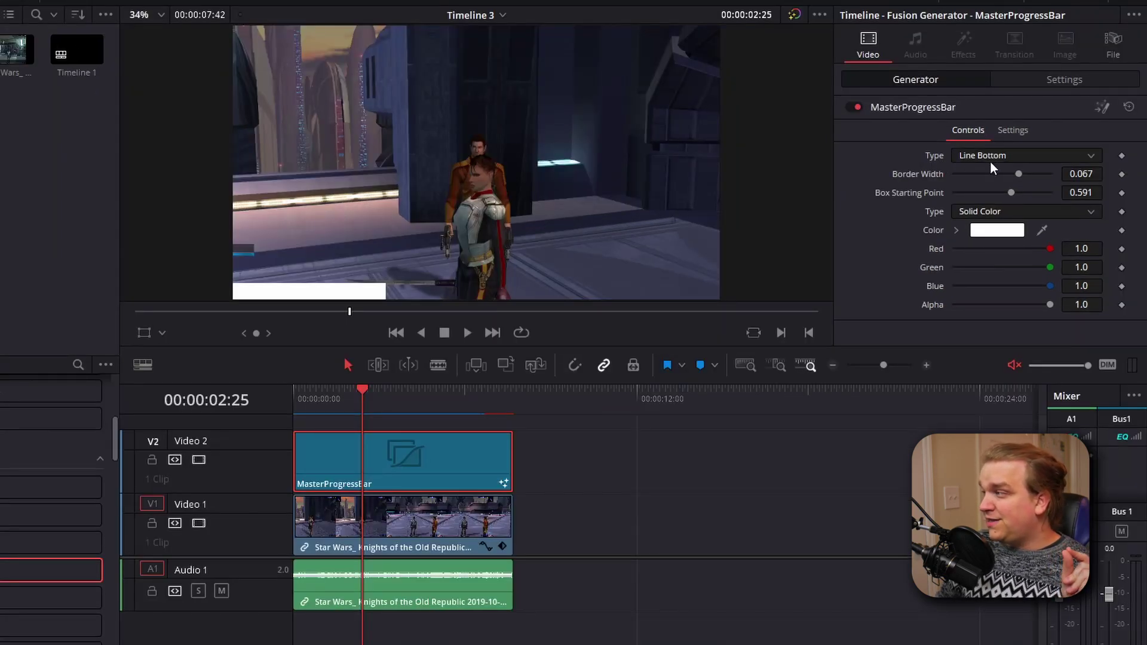
left_click(982, 155)
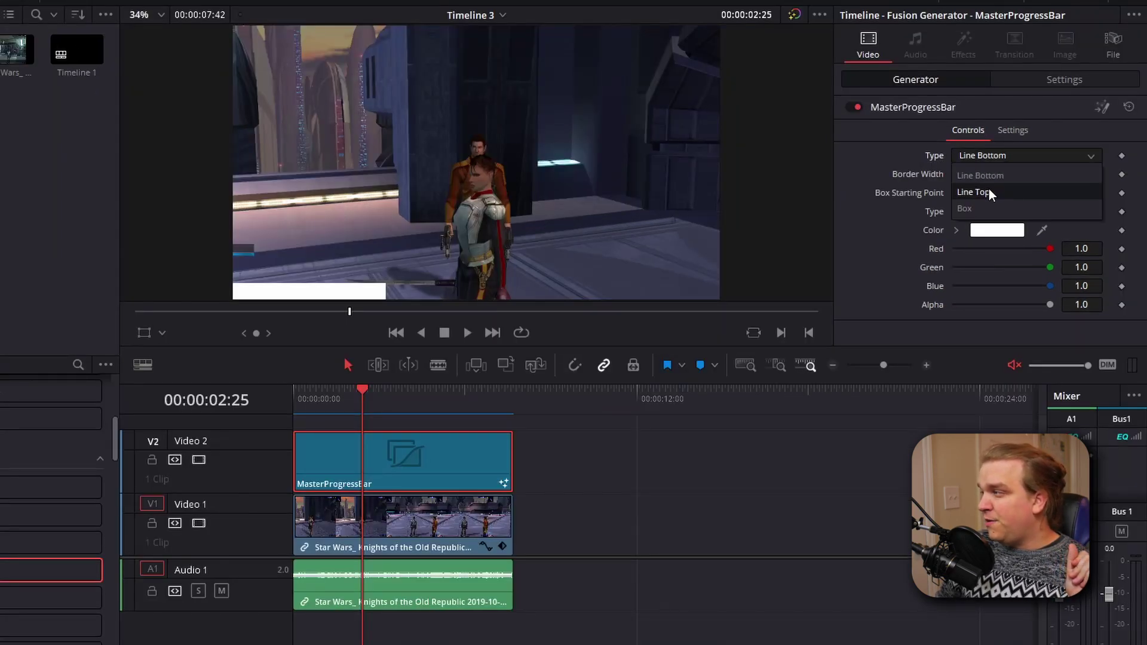
left_click(995, 190)
left_click(970, 153)
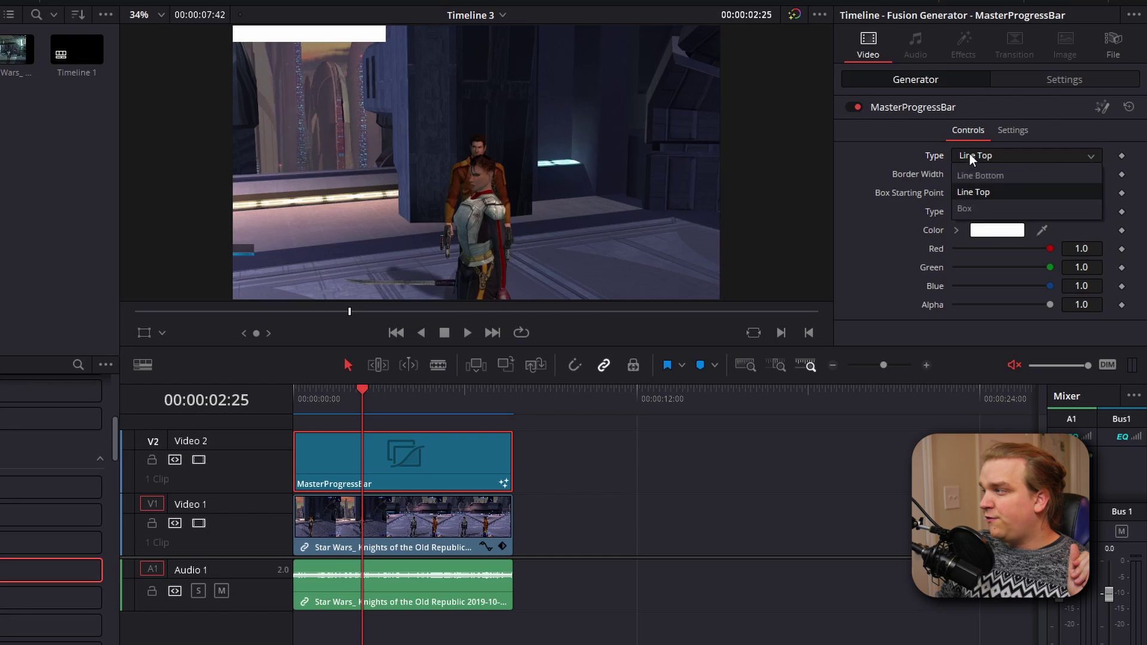
left_click(983, 206)
key("space")
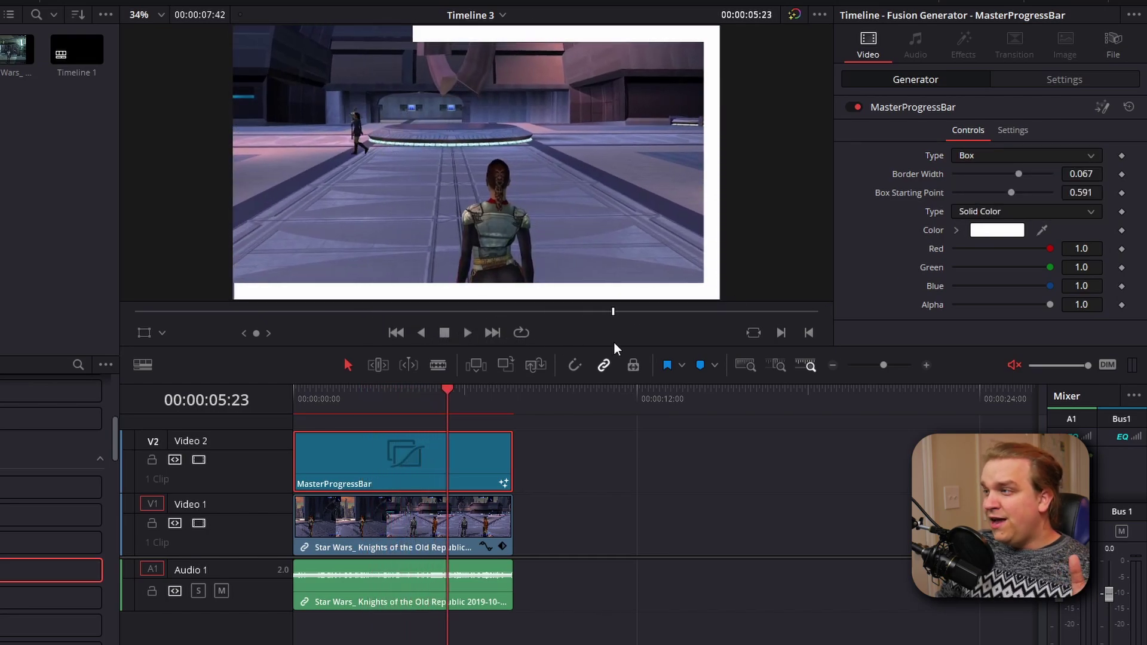
left_click_drag(514, 464, 381, 464)
left_click(301, 399)
left_click_drag(301, 399, 378, 417)
left_click(327, 464)
left_click(1015, 156)
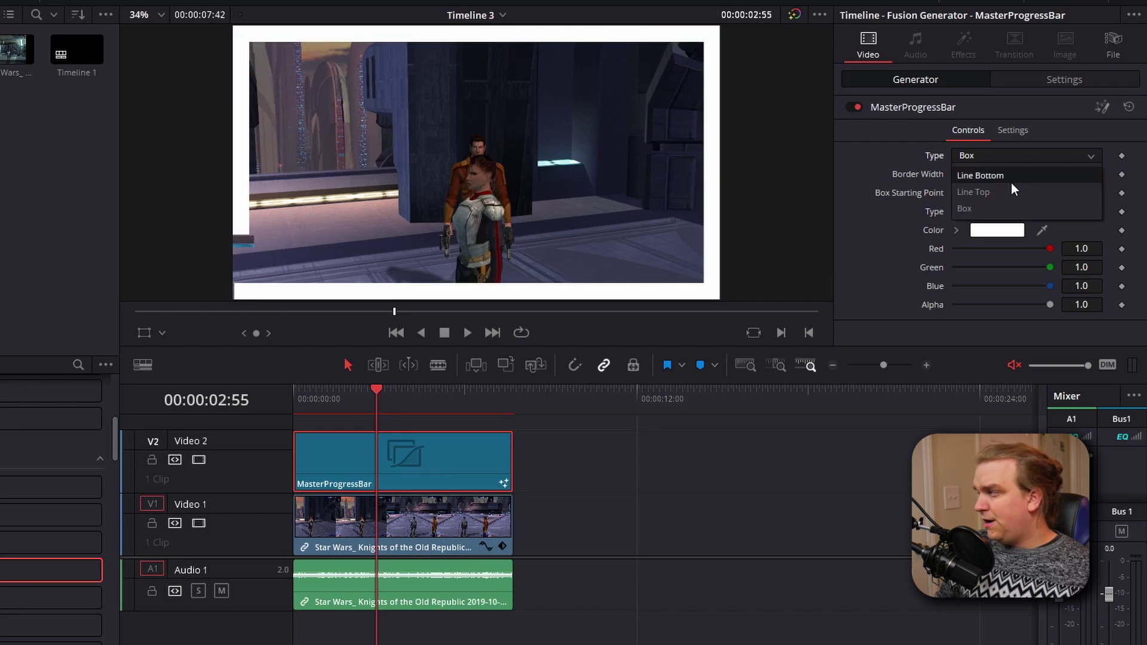
left_click(991, 174)
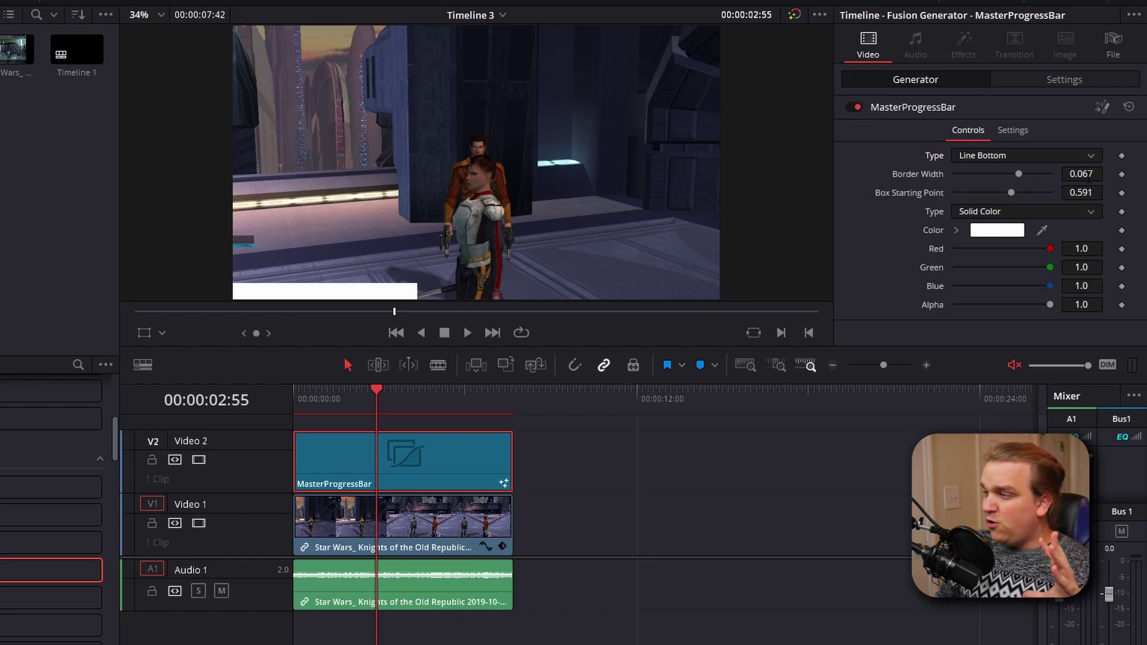
Thin the Border Width to 0.0476 and switch the progress bar Type to Box.
left_click_drag(1019, 174, 1017, 180)
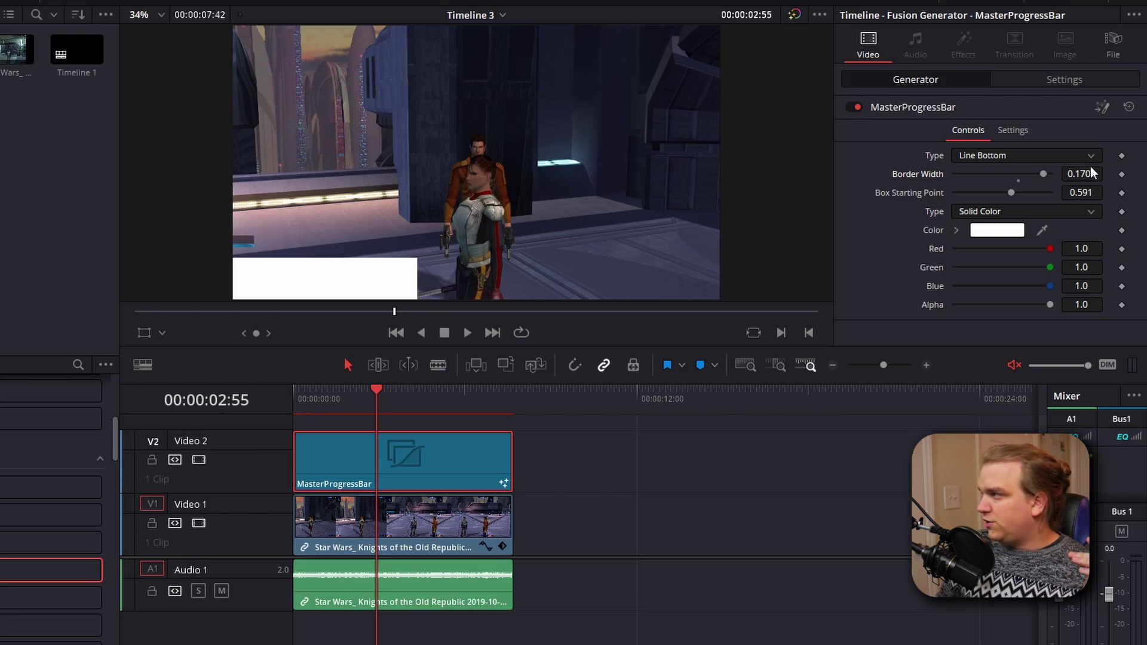
left_click_drag(1069, 174, 1014, 174)
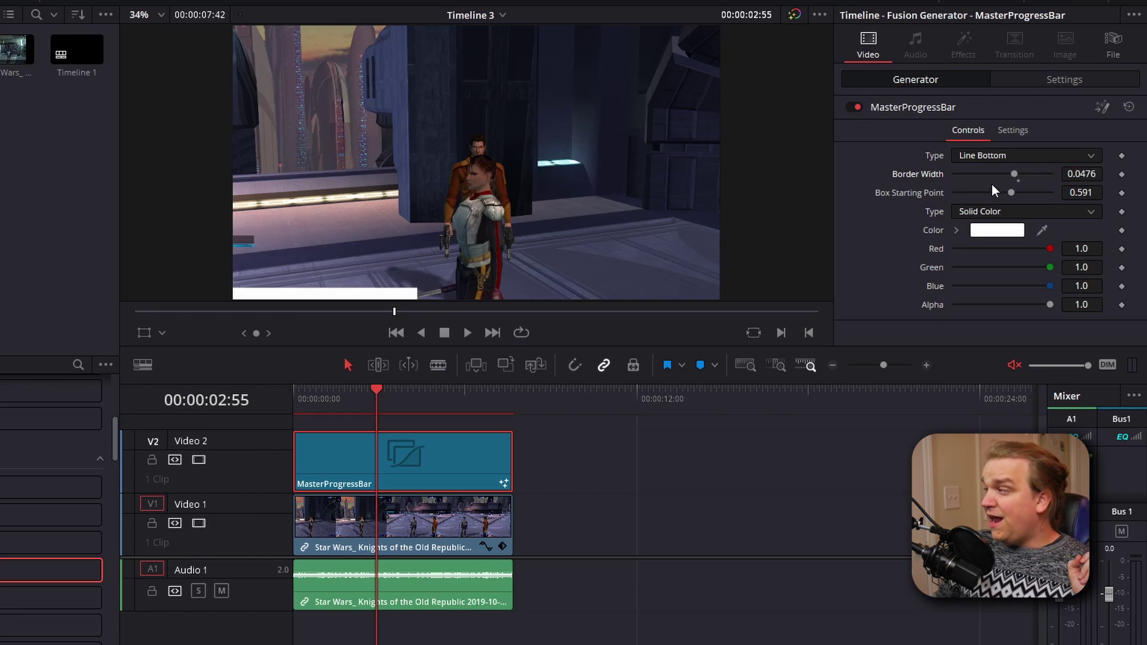
left_click(973, 158)
left_click(985, 188)
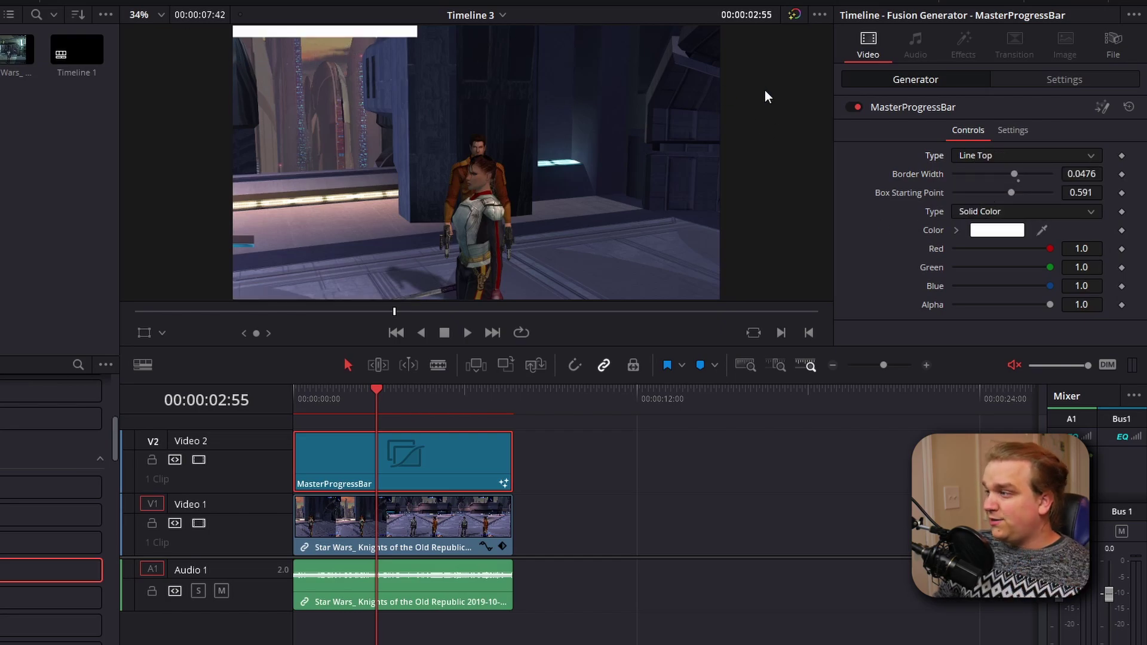
left_click(979, 157)
left_click(974, 207)
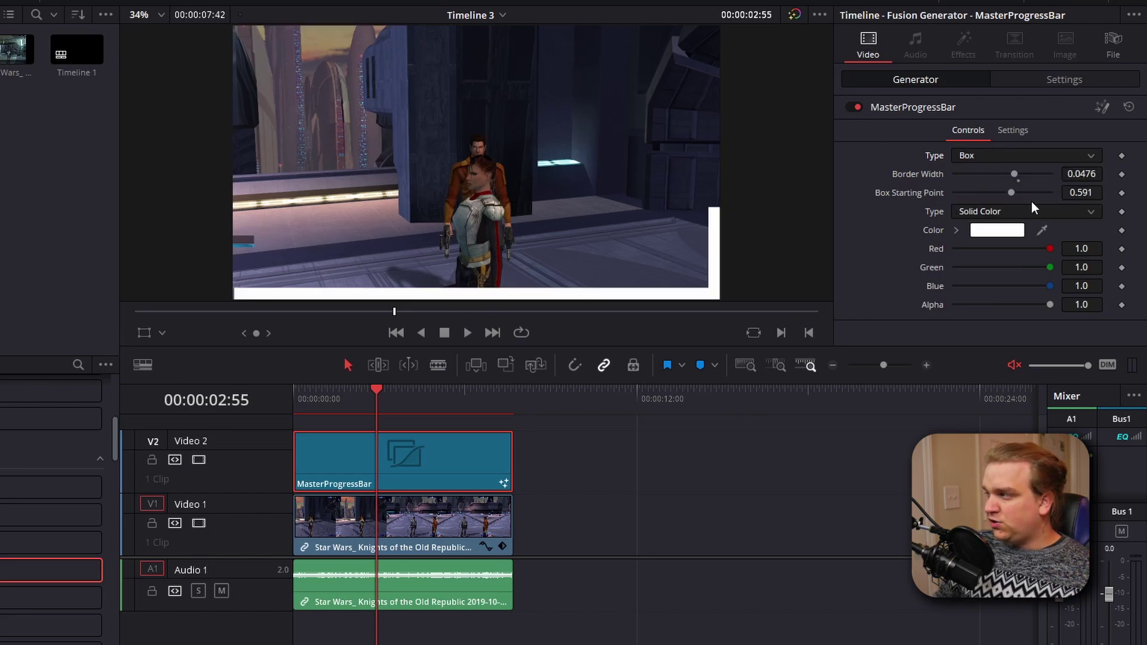
Set Box Starting Point to 0.909 and scrub the timeline to preview the border.
mouse_move(1009, 192)
left_mouse_down()
mouse_move(1054, 203)
mouse_move(1012, 211)
left_mouse_up()
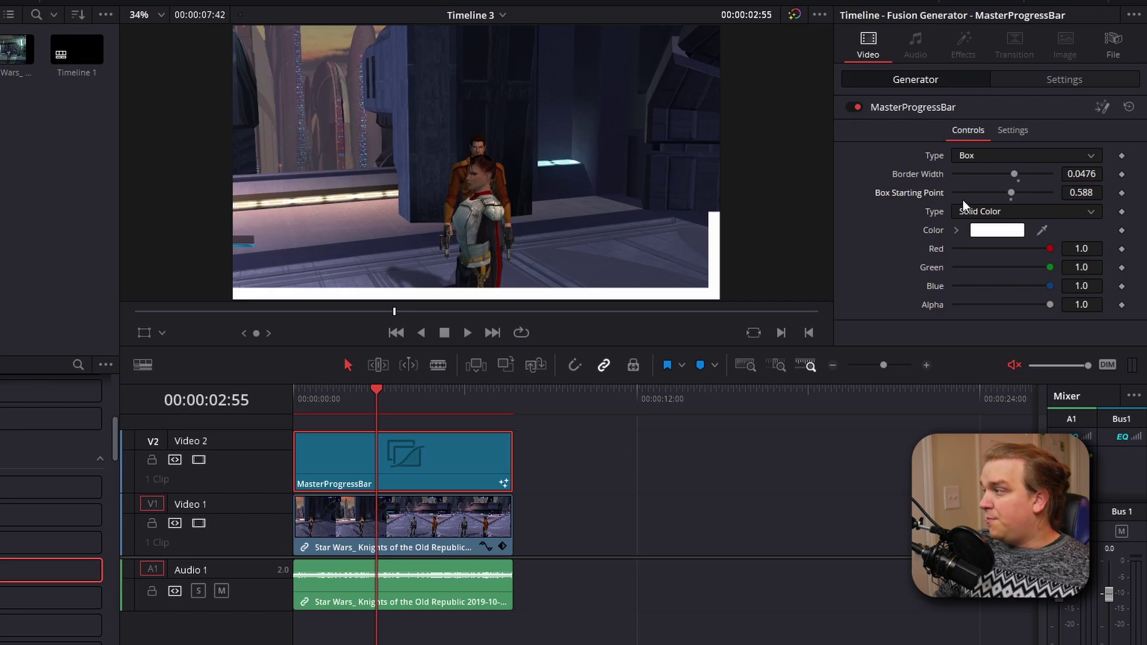
left_click_drag(1071, 194, 1118, 194)
left_click_drag(350, 402, 492, 413)
scroll(528, 215, "down", 1)
scroll(528, 220, "up", 1)
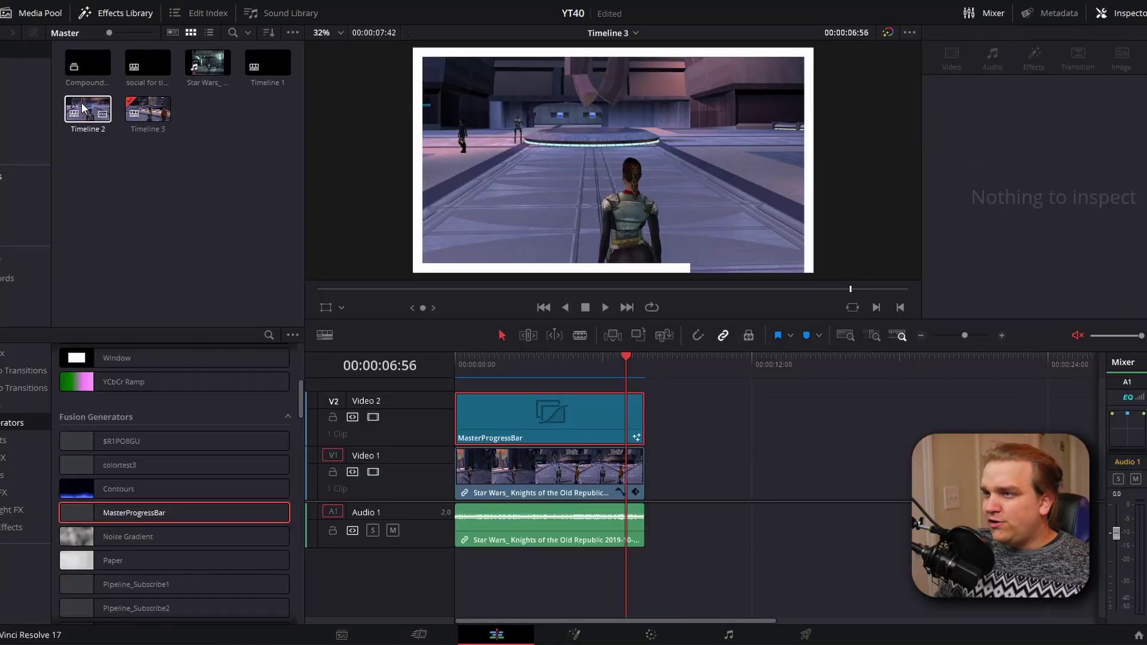
Open Timeline 2 and add the MasterProgressBar generator above the vertical clip.
double_click(81, 102)
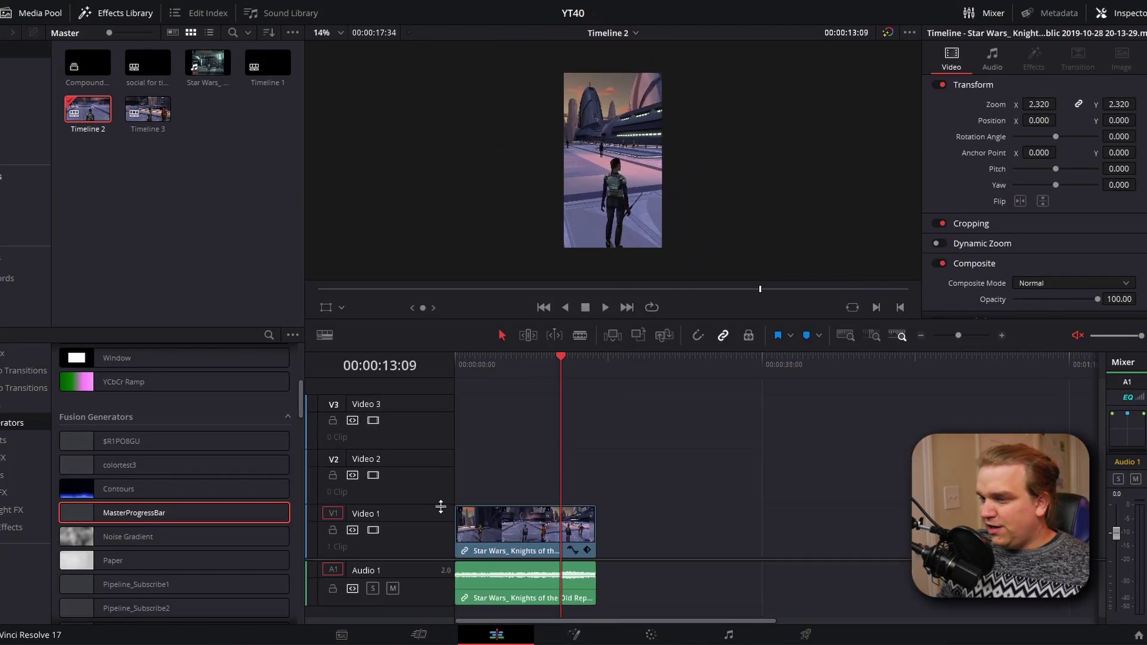
left_click_drag(105, 516, 597, 478)
left_click_drag(517, 361, 561, 427)
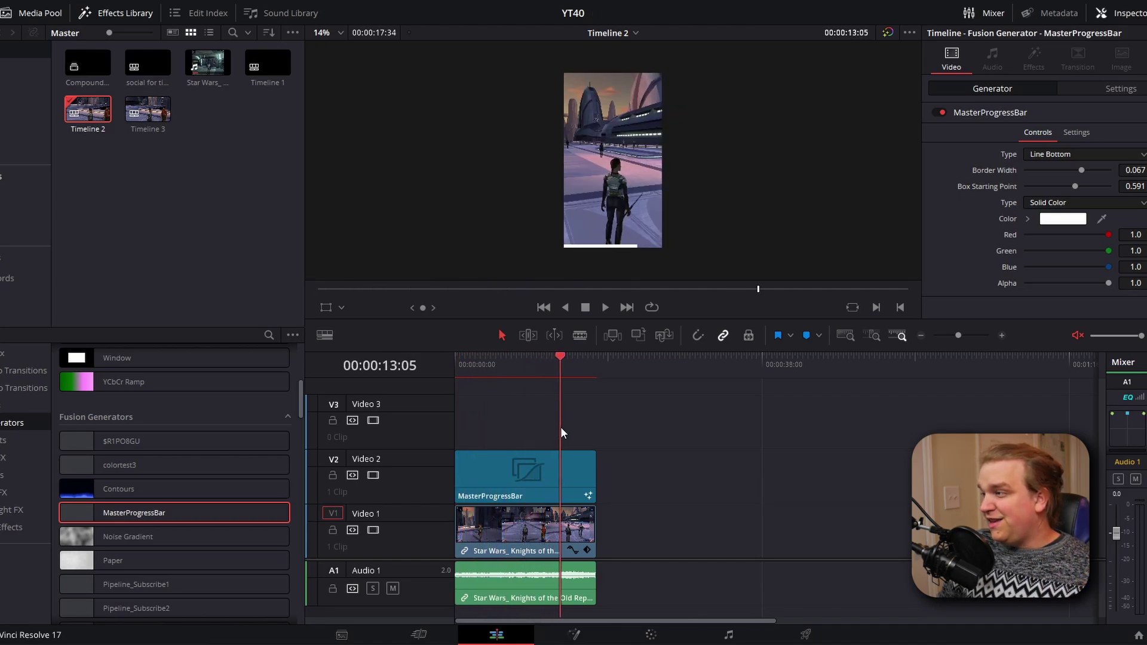
Change the generator's Type from Line Bottom to Box and return to the first frame.
left_click(524, 488)
left_click(1027, 156)
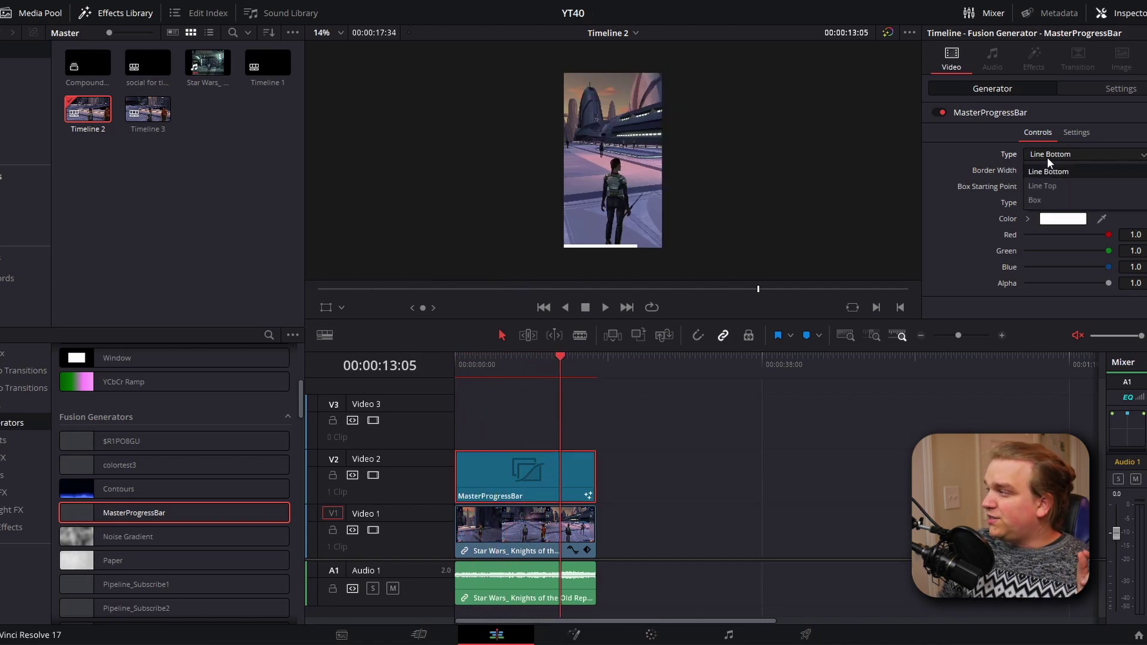
left_click(1044, 203)
mouse_move(468, 367)
left_mouse_down()
mouse_move(445, 364)
mouse_move(460, 370)
left_mouse_up()
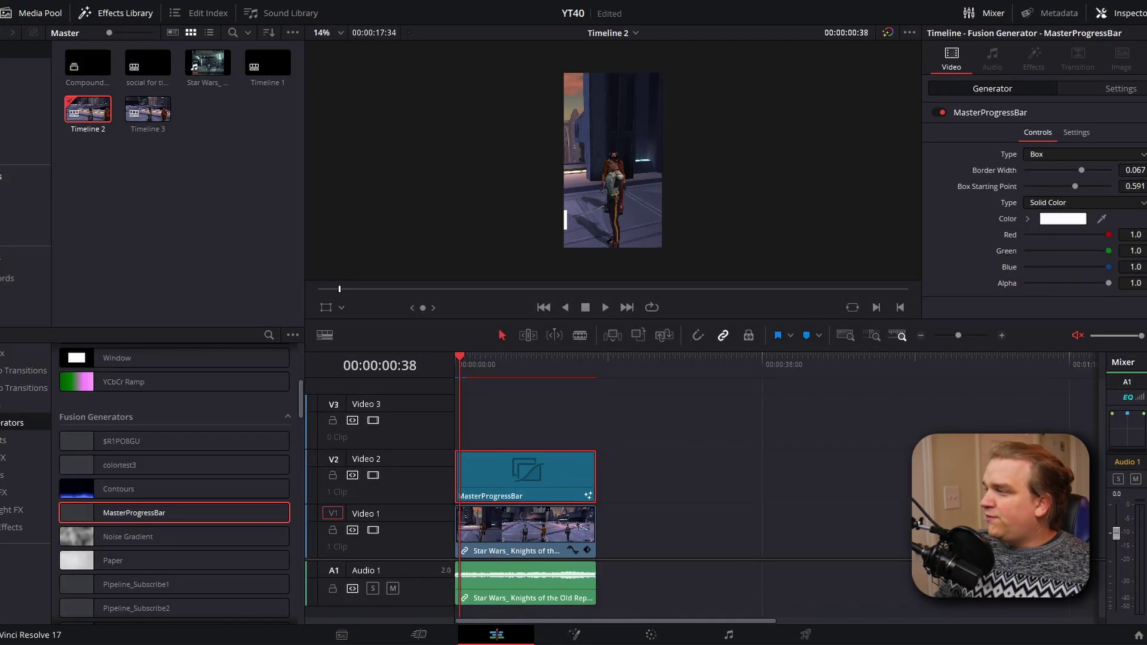
Set Box Starting Point to 0.655 and scrub to watch the border trace the clip.
left_click_drag(1132, 186, 1141, 186)
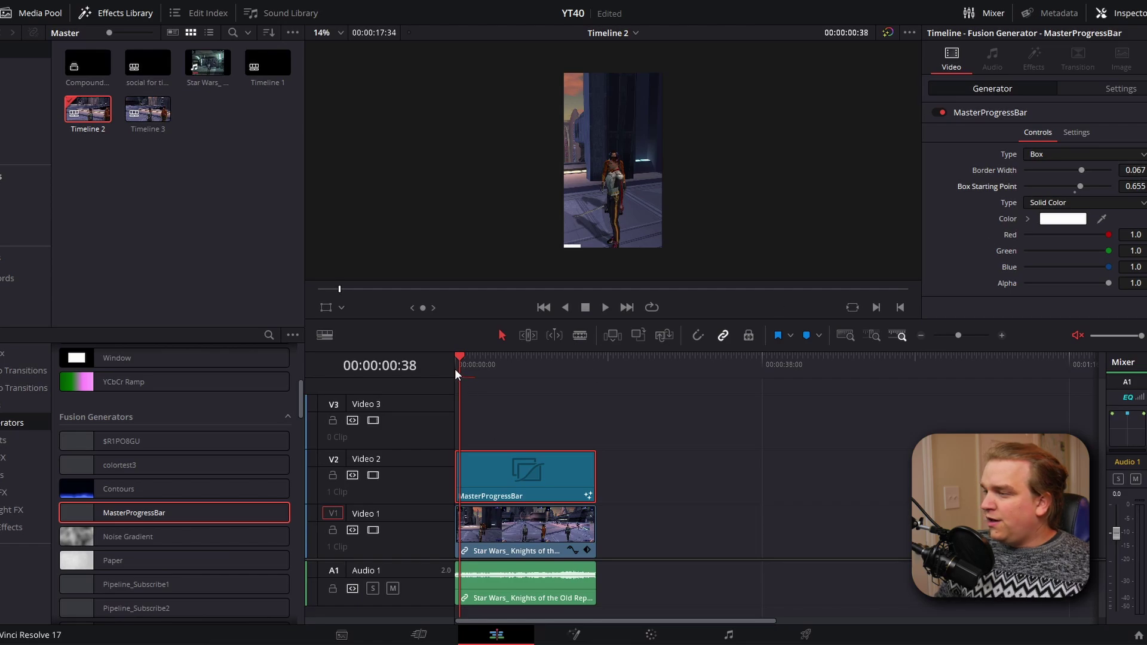
left_click_drag(455, 369, 573, 382)
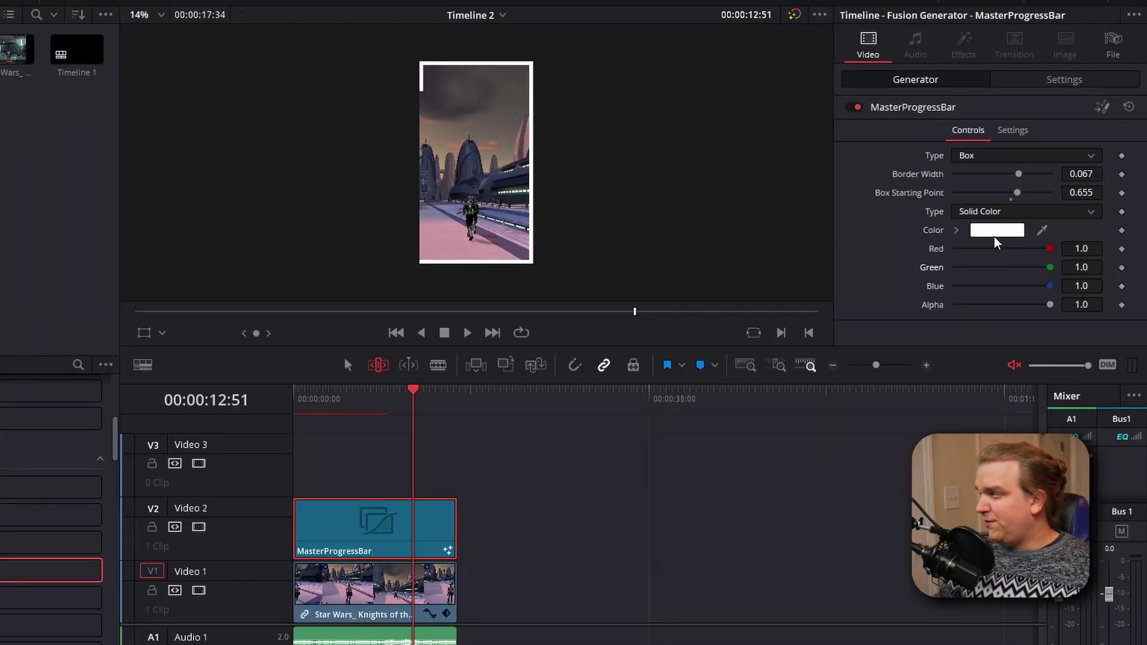
Change the border colour to bright green (Red 0.349, Blue 0.153) in the Color dialog.
left_click(995, 233)
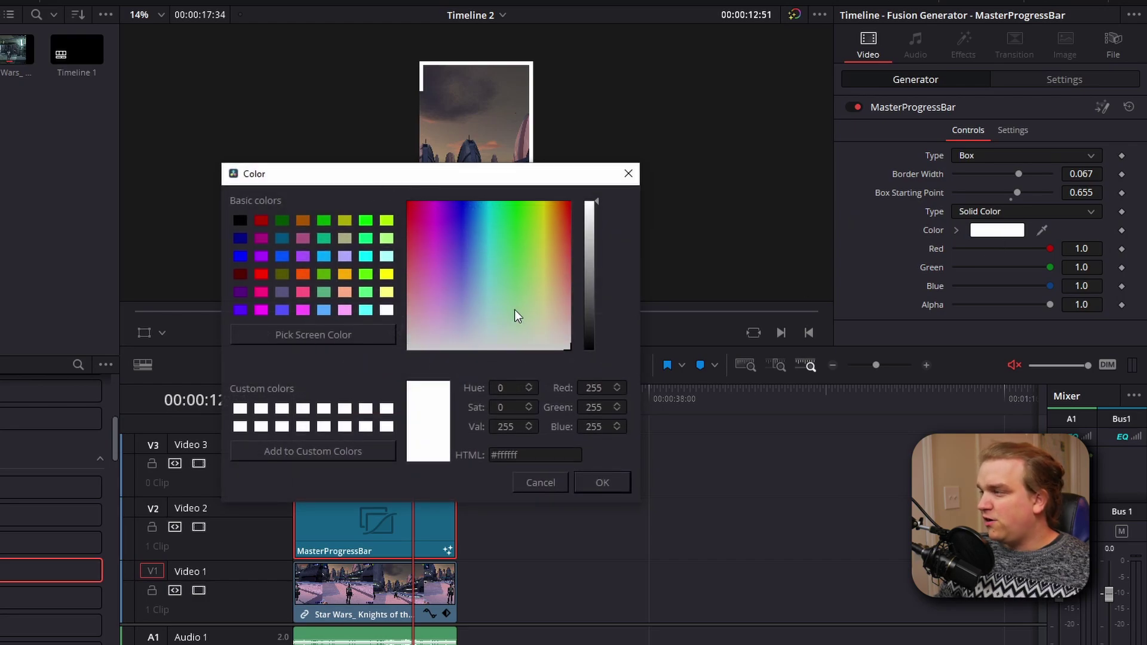
left_click_drag(514, 310, 522, 225)
left_click(621, 489)
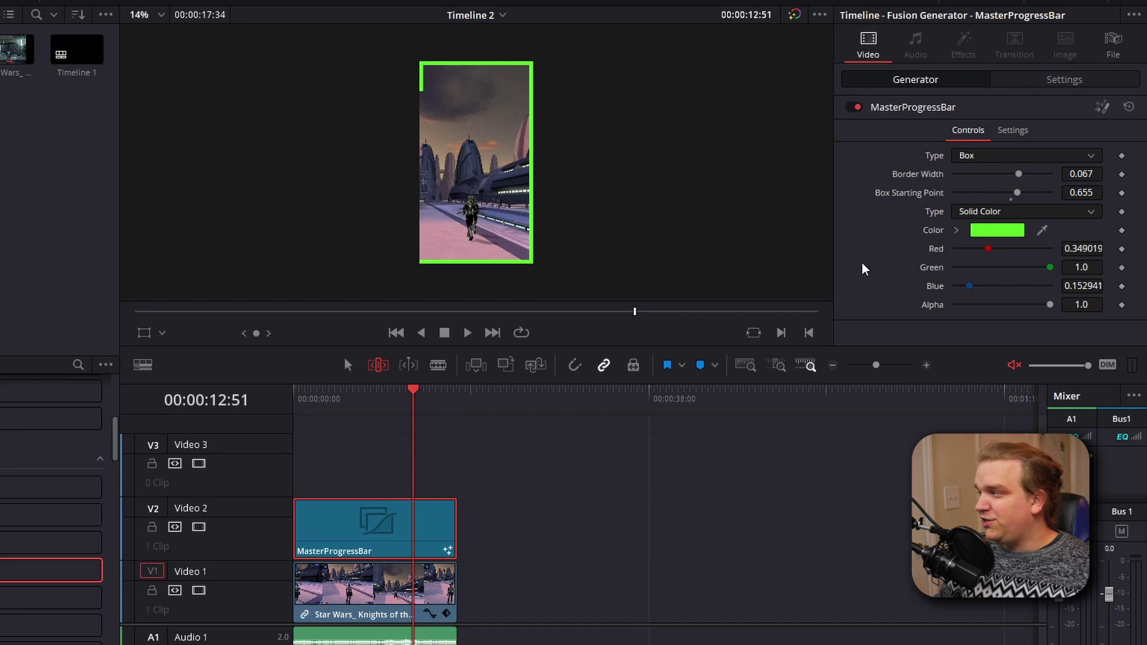
left_click(973, 217)
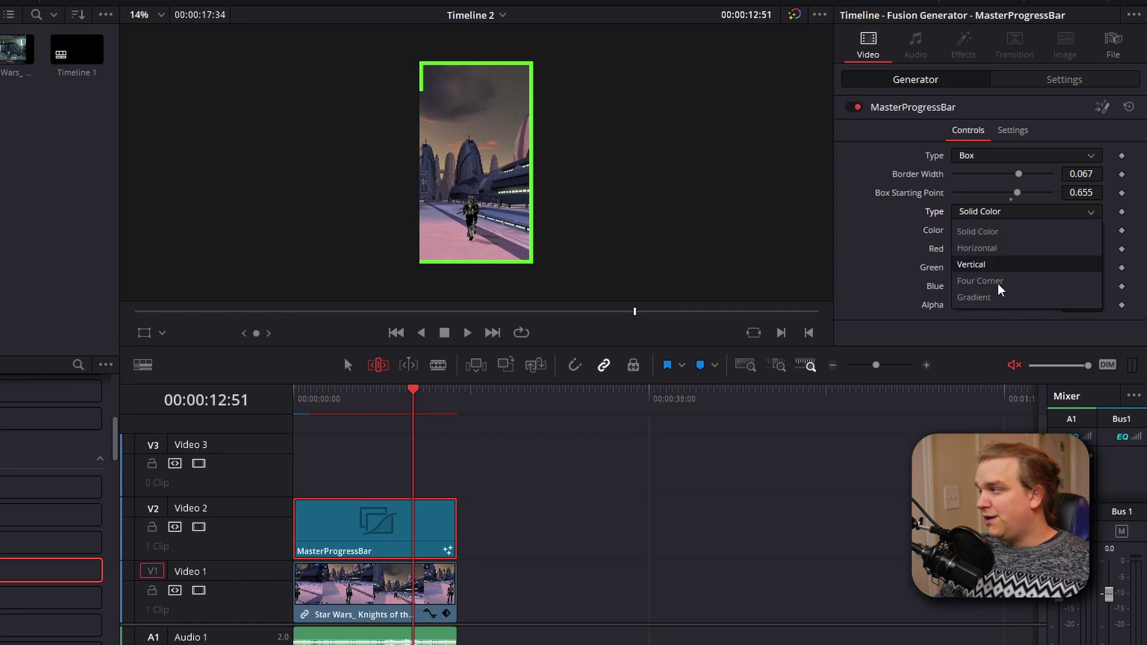
Fill the border with a Vertical blend, raise Bottom Red to 1.0, then switch to Horizontal.
left_click(985, 263)
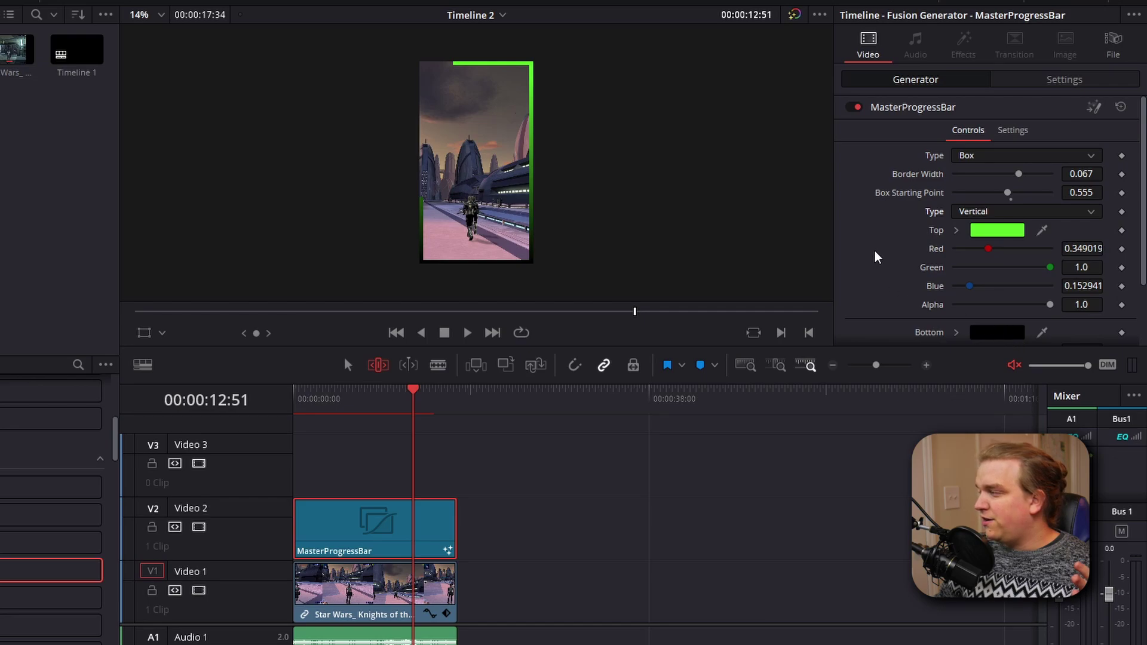
scroll(878, 254, "down", 2)
left_click_drag(956, 273, 1051, 273)
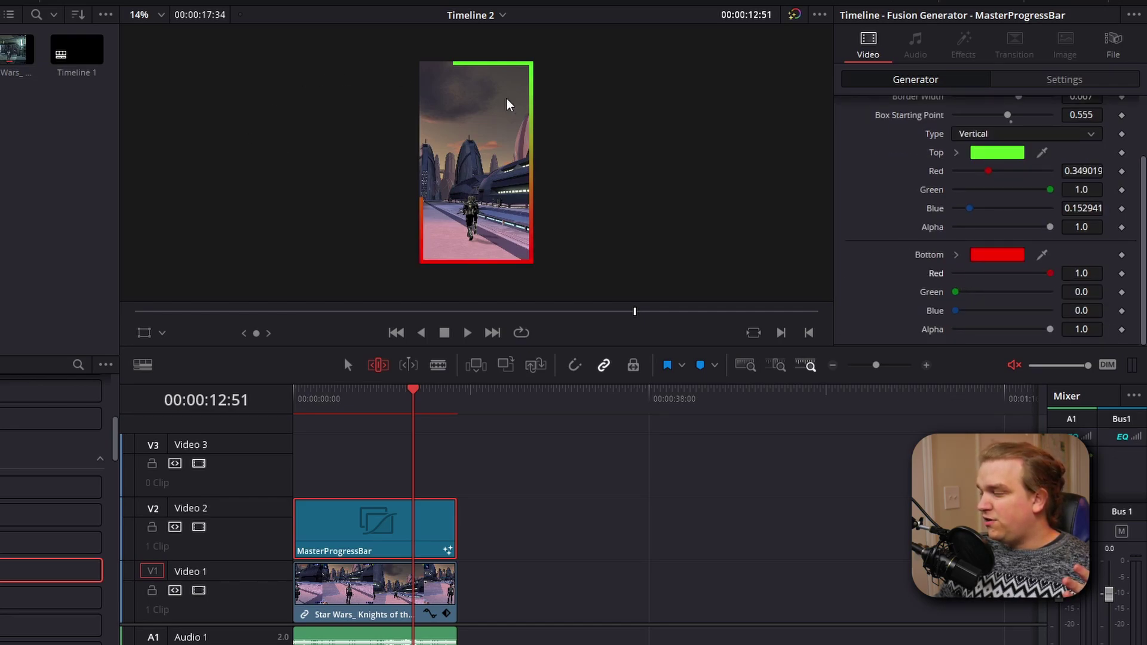
left_click(998, 135)
left_click(985, 169)
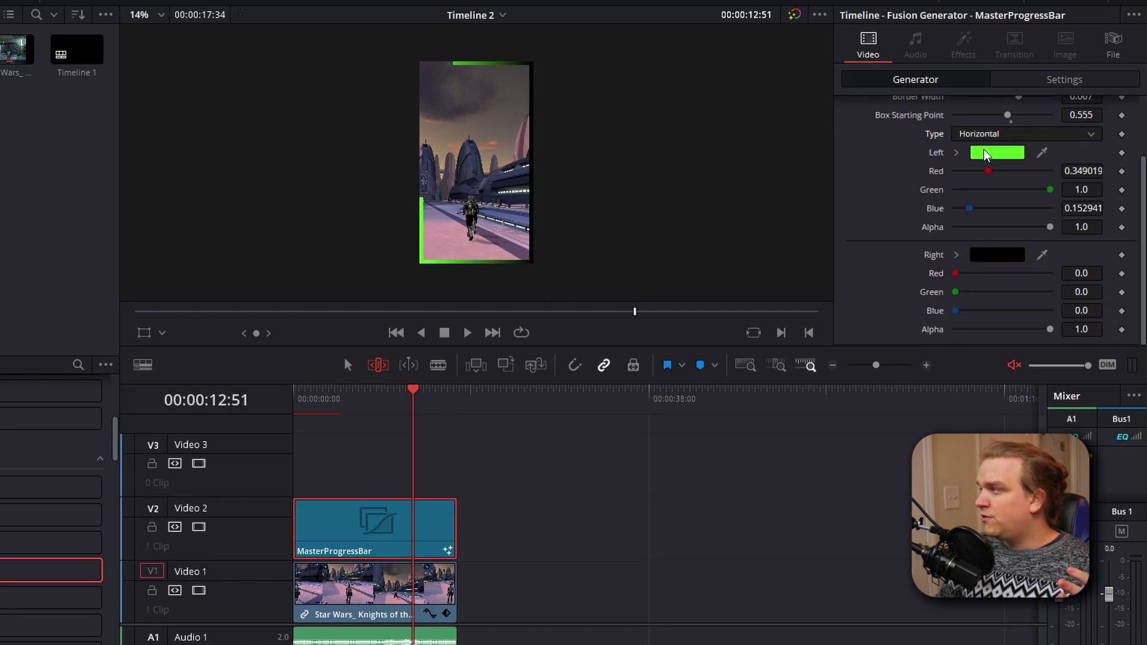
left_click(1006, 253)
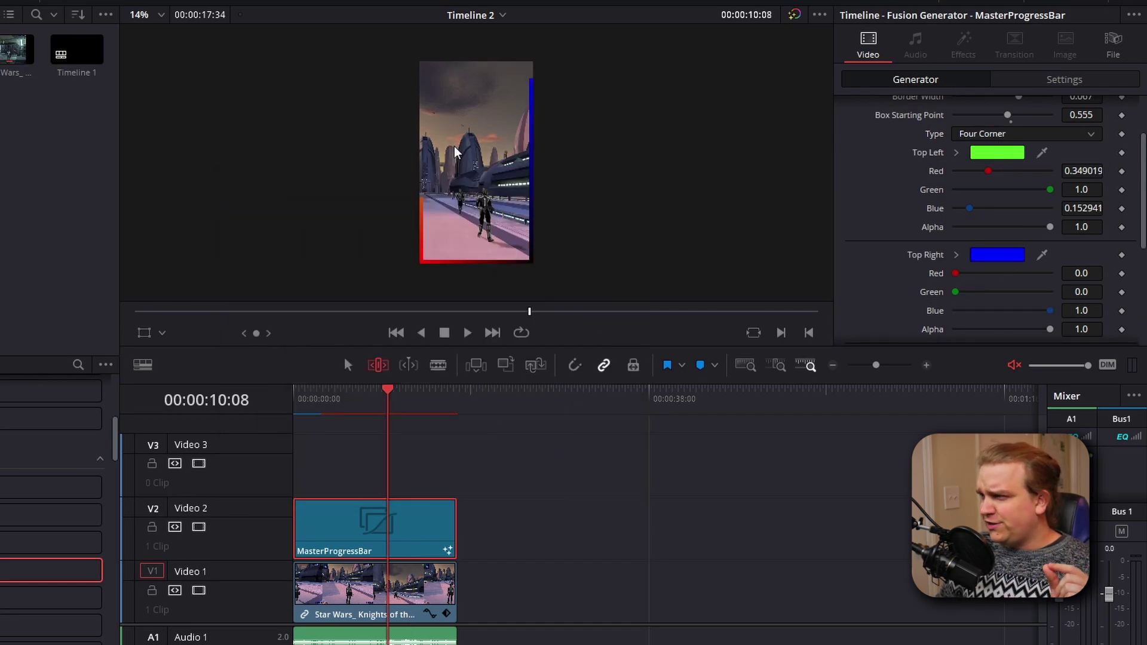
Colour the bottom-right corner cyan and the top-left corner magenta.
scroll(1003, 256, "down", 5)
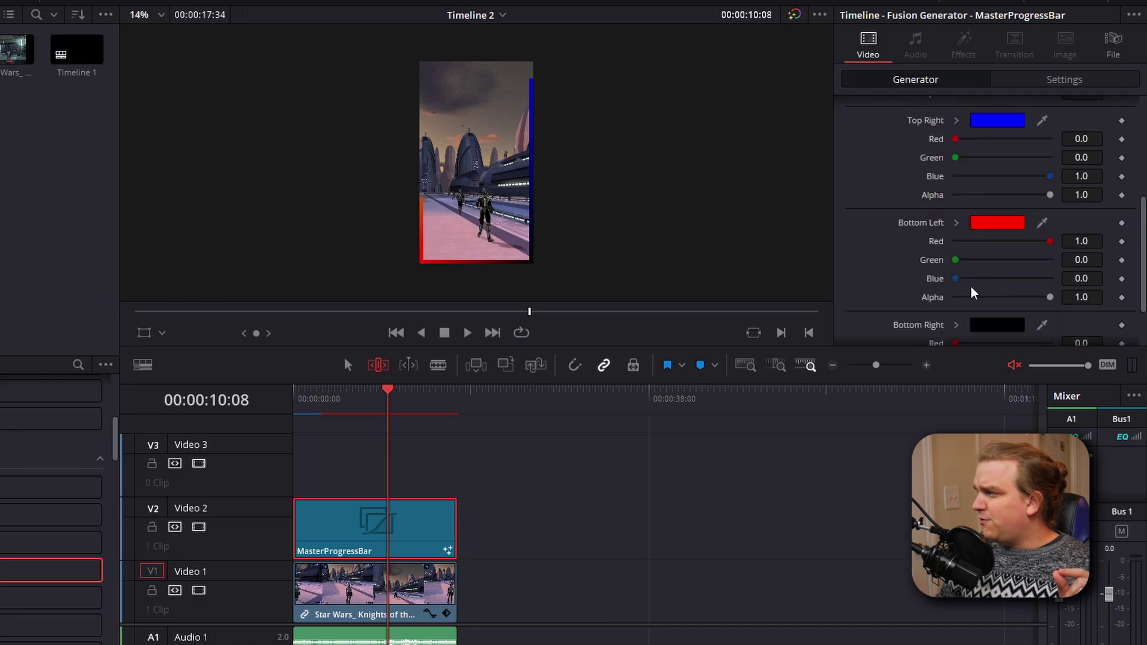
left_click_drag(956, 292, 998, 278)
scroll(908, 224, "up", 3)
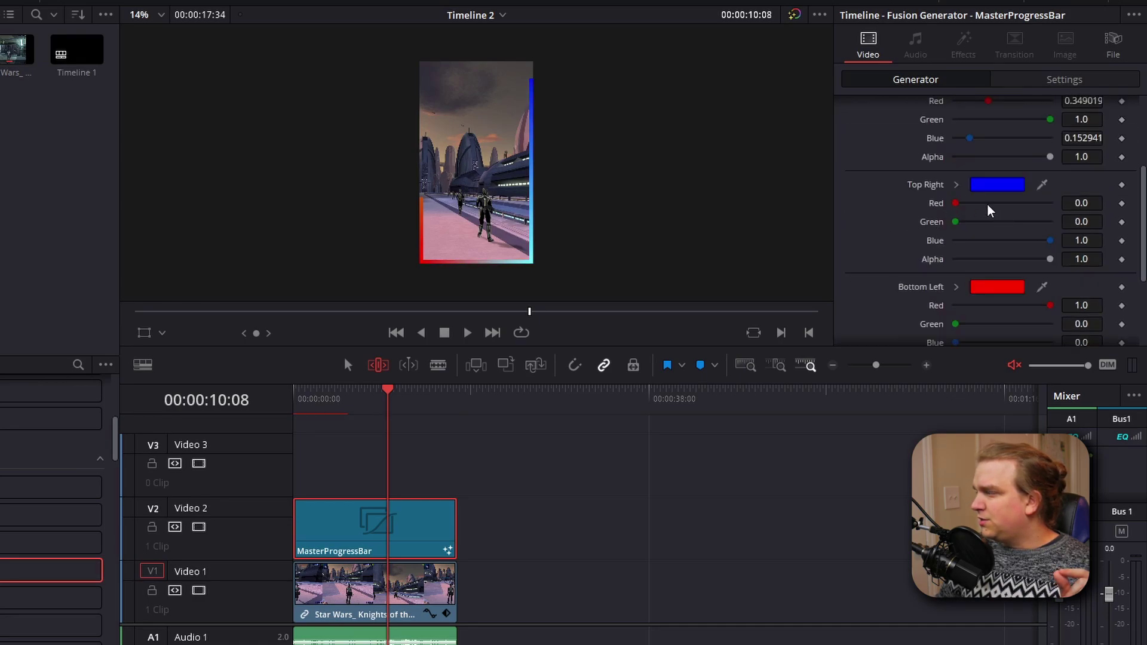
scroll(989, 210, "up", 3)
left_click_drag(1006, 210, 1050, 190)
left_click_drag(969, 228, 1049, 228)
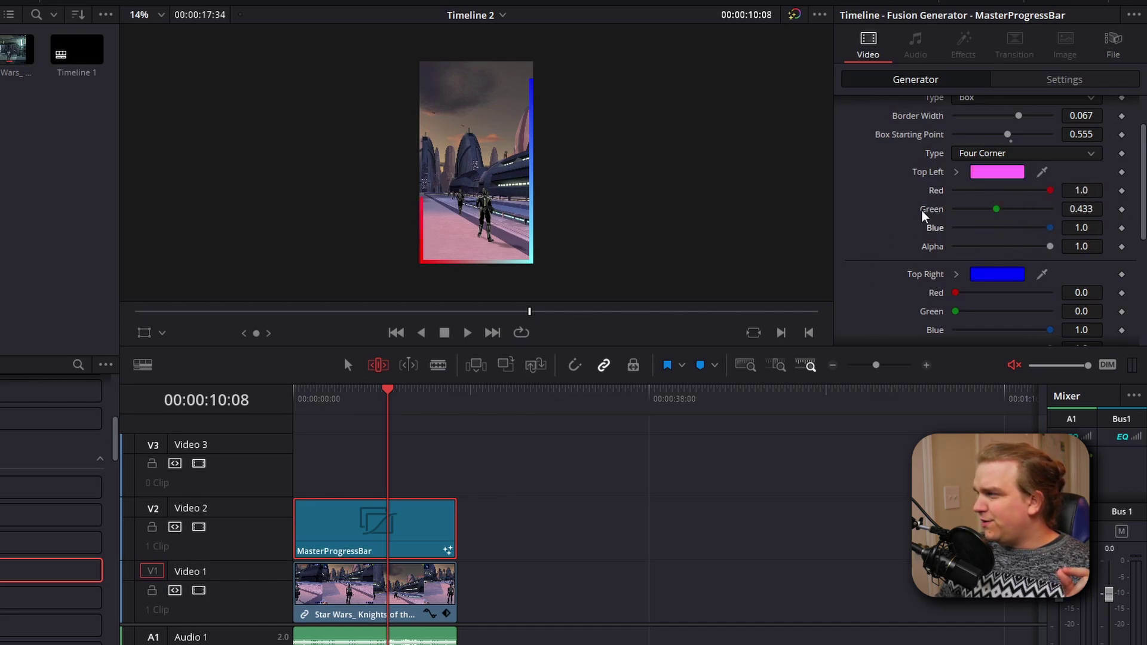
Raise the border's Box Starting Point to 0.661 and adjust the fill Type.
scroll(922, 216, "down", 2)
left_click_drag(571, 314, 778, 313)
scroll(930, 209, "up", 2)
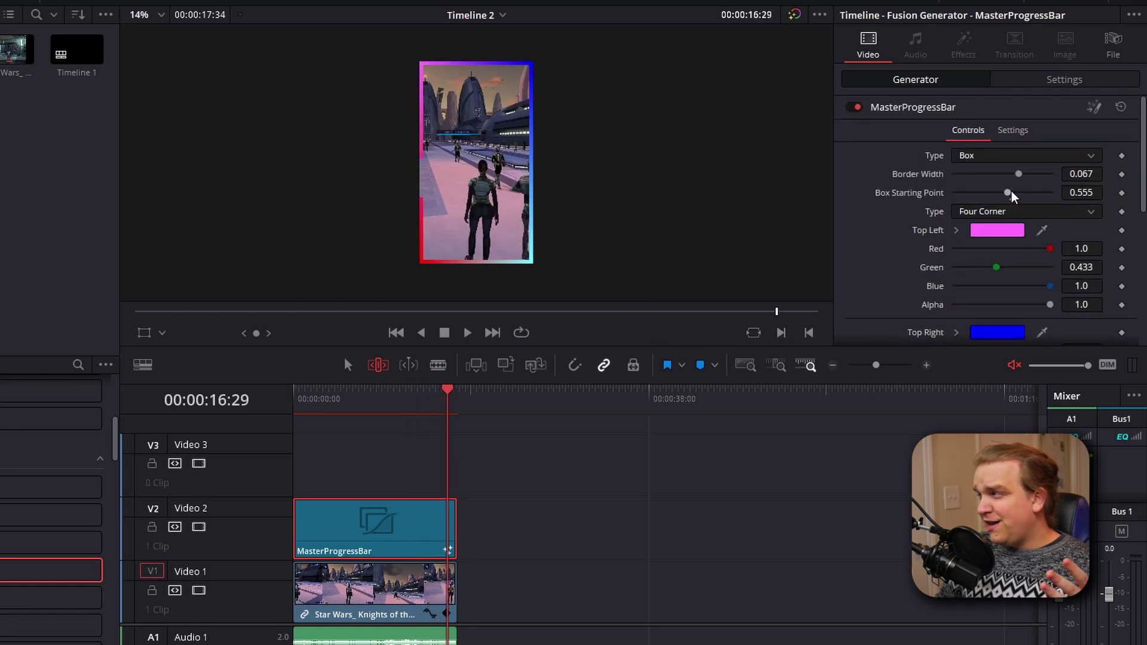
left_click_drag(1012, 195, 1020, 202)
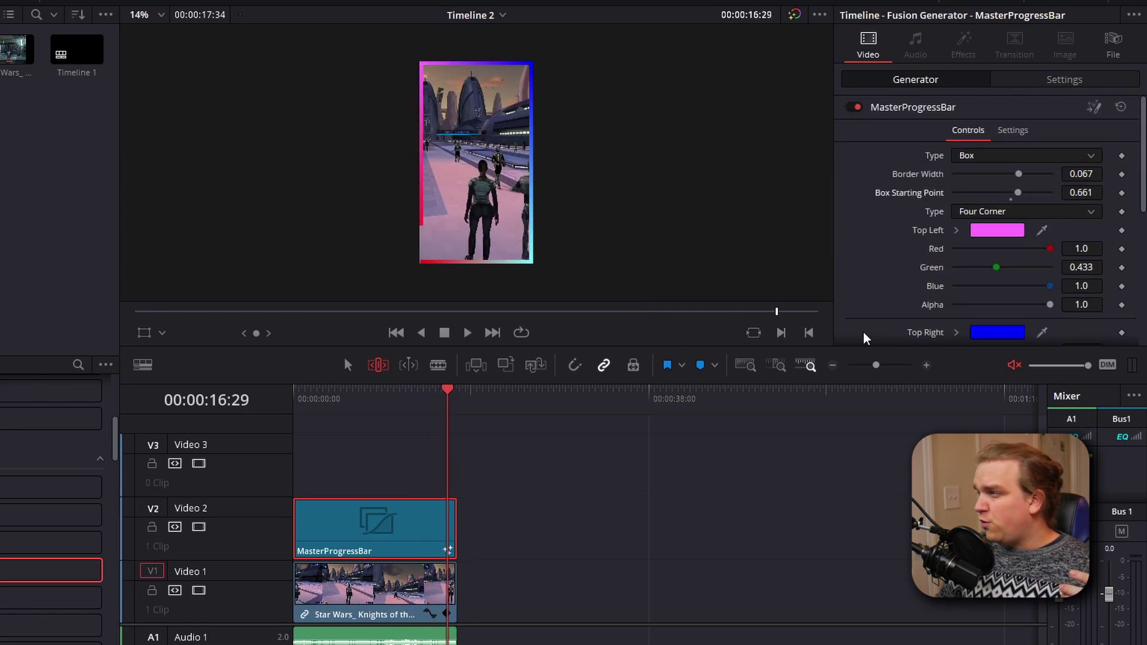
left_click(691, 519)
left_click(983, 214)
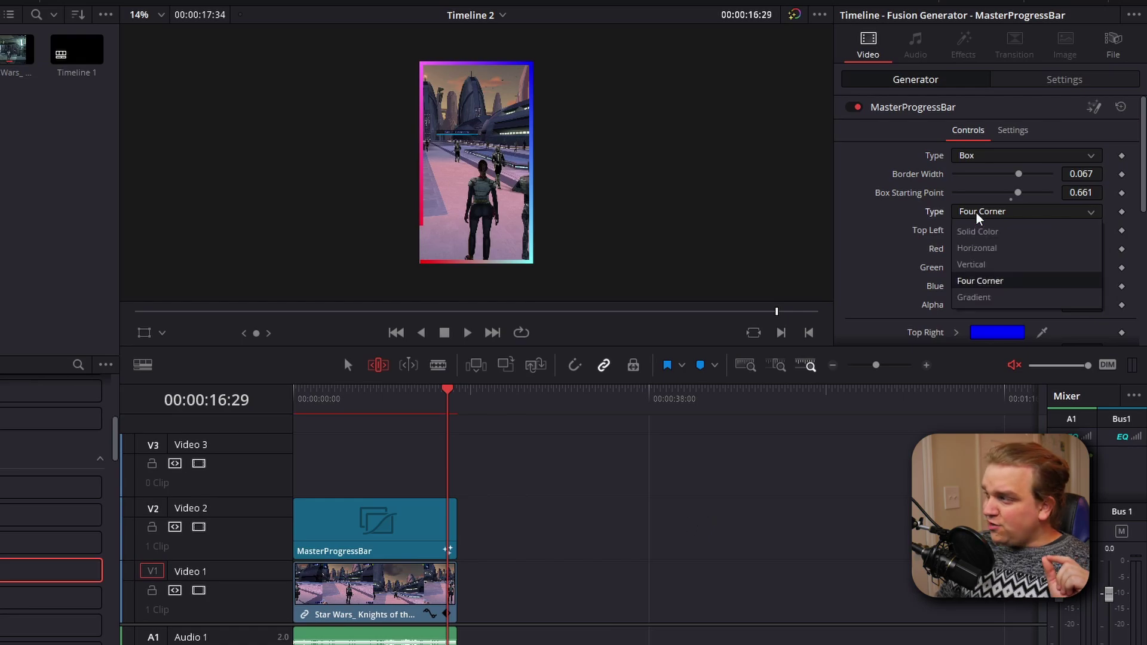
Switch the border fill to Gradient and run it from bottom-left to top-right.
left_click(973, 298)
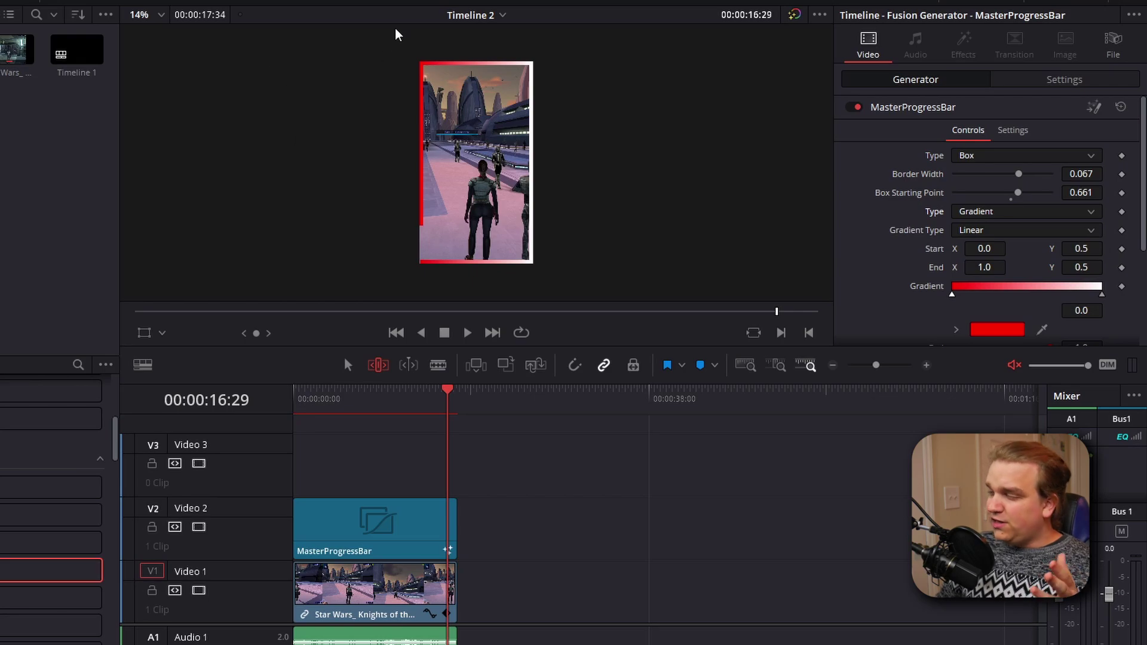
left_click(162, 334)
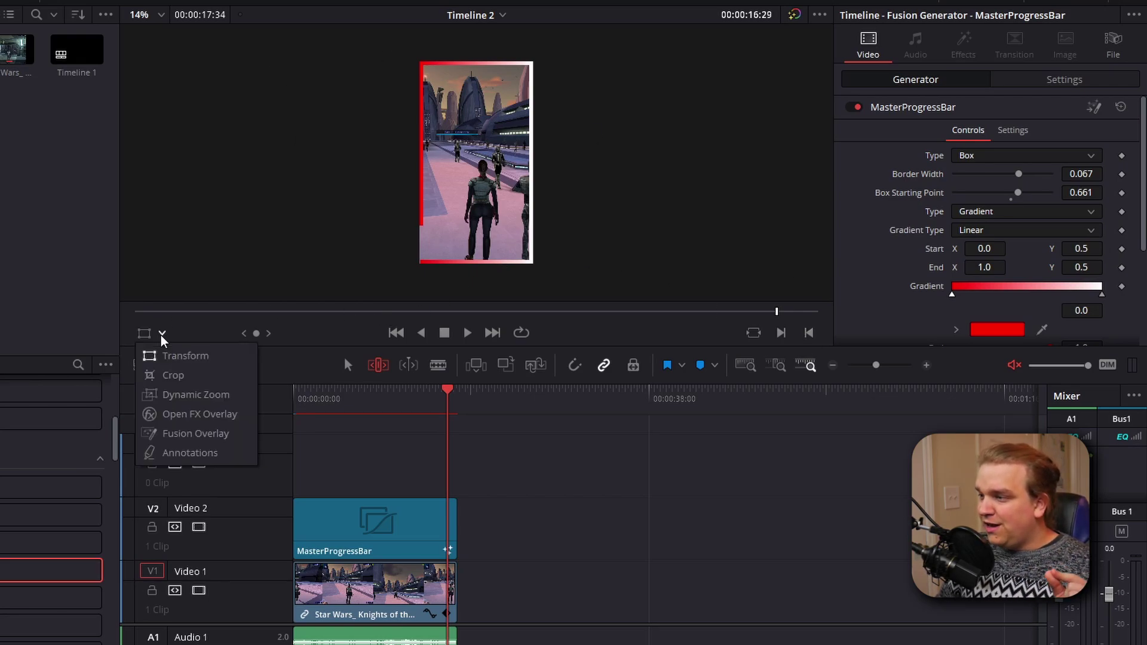
left_click(195, 434)
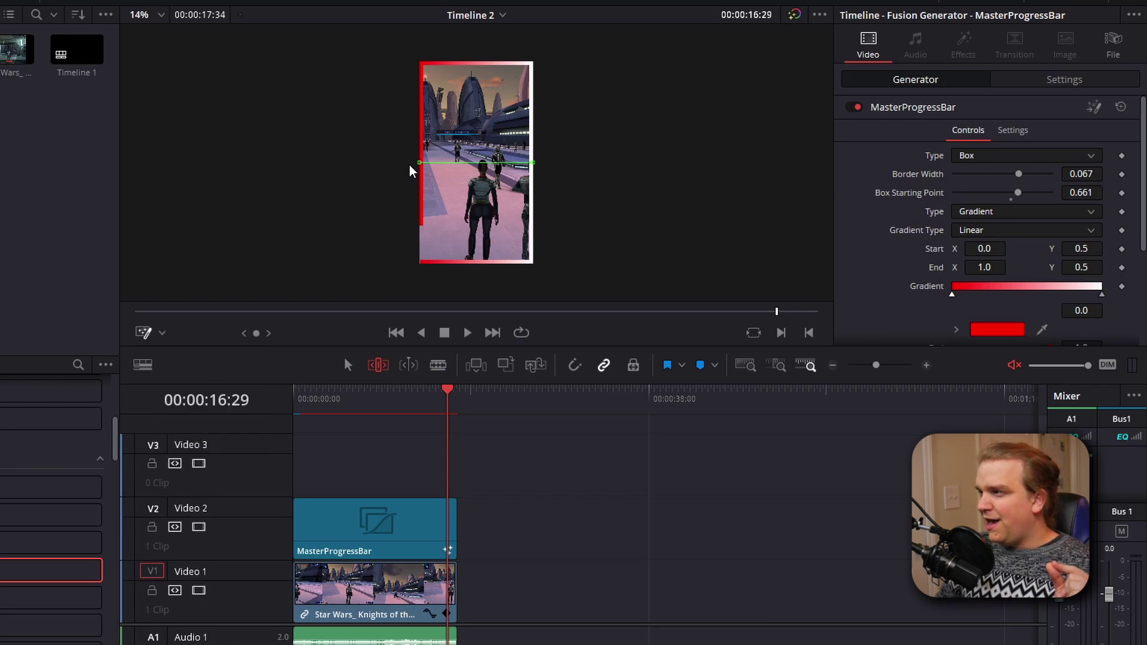
left_click_drag(421, 166, 421, 272)
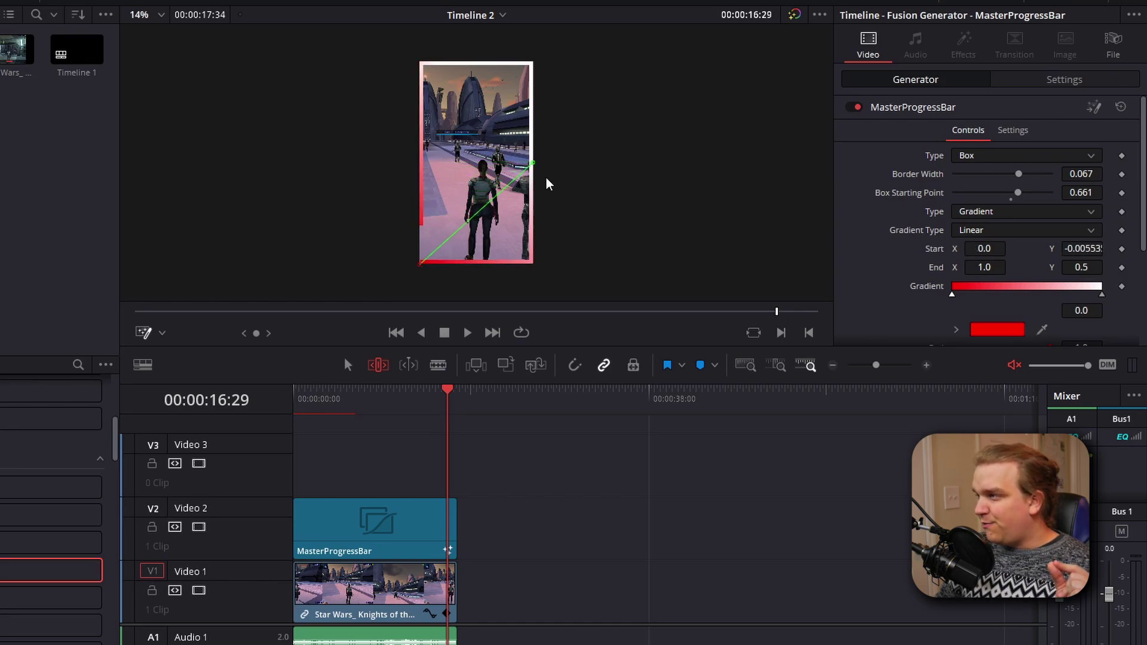
left_click_drag(532, 163, 534, 68)
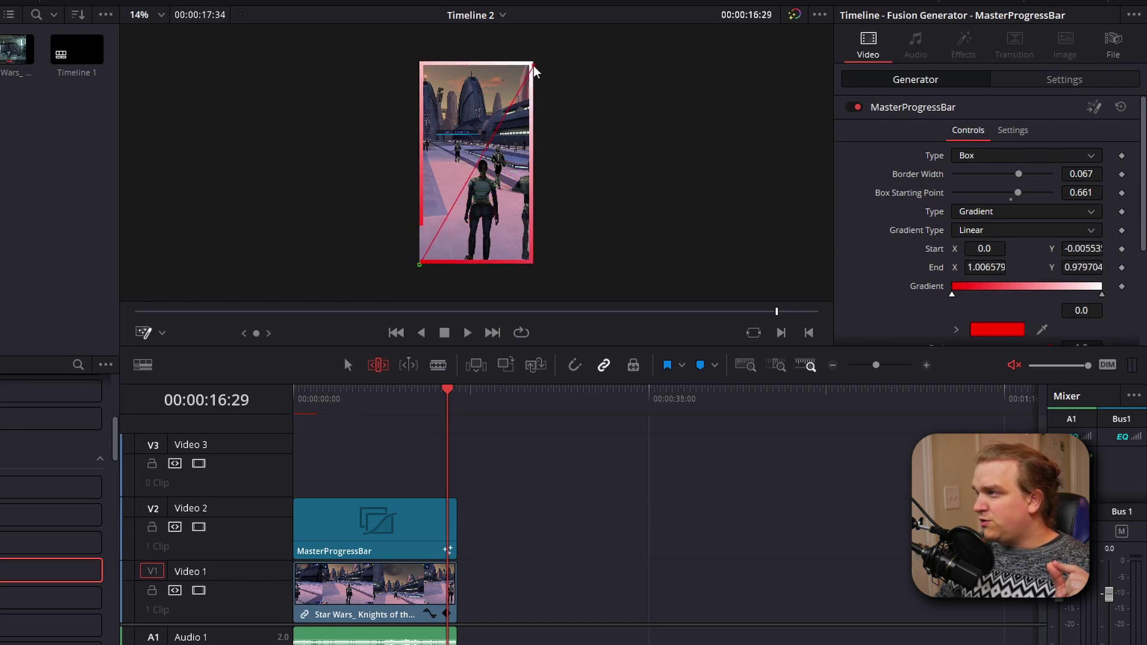
Change the gradient's white end colour stop to blue.
left_click(1101, 294)
scroll(1015, 268, "down", 2)
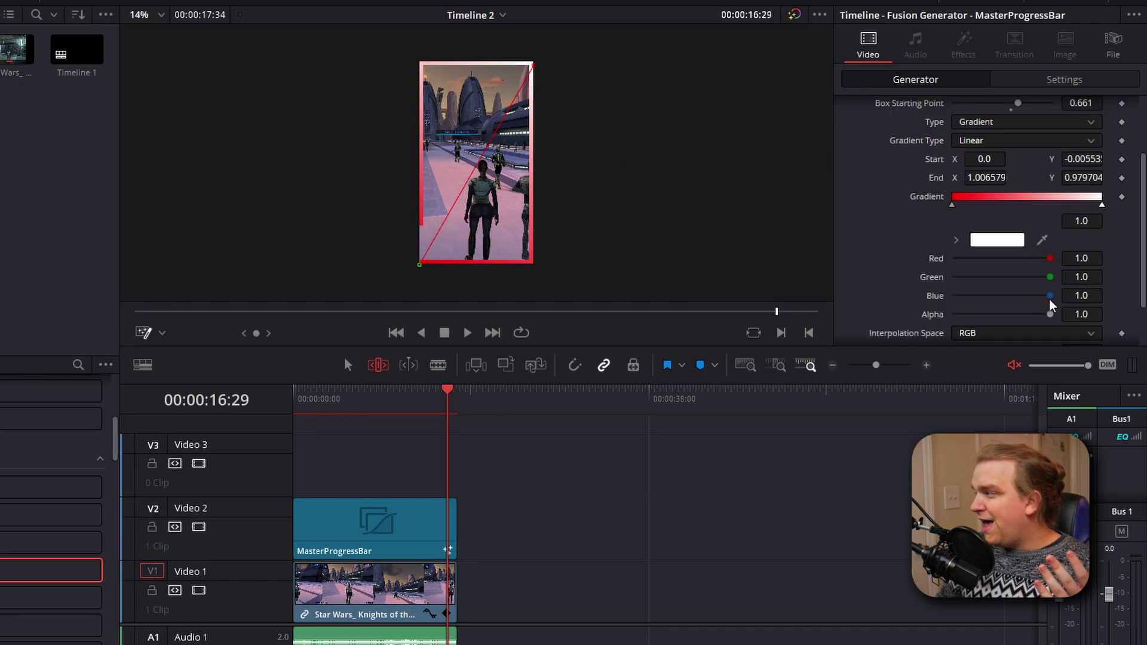
left_click_drag(1051, 277, 913, 280)
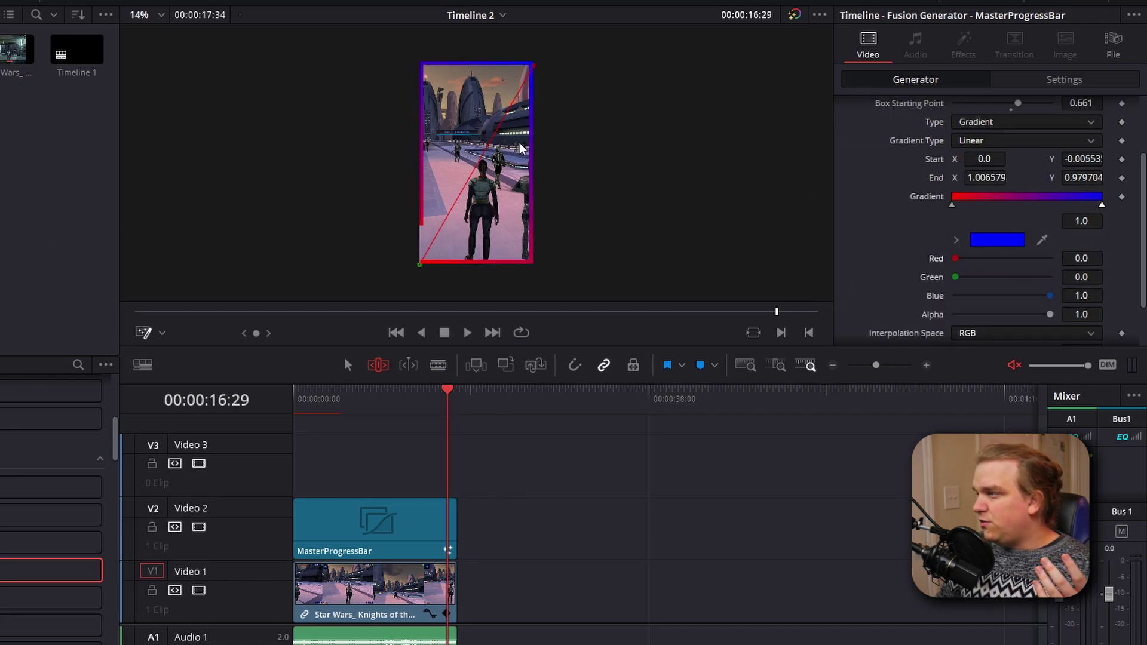
Readjust the gradient handles to a diagonal from Start (-0.026, -0.024) to End (1.079, 0.980).
left_click_drag(419, 276, 414, 137)
left_click_drag(537, 67, 417, 262)
left_click_drag(428, 141, 465, 221)
left_click_drag(416, 267, 416, 274)
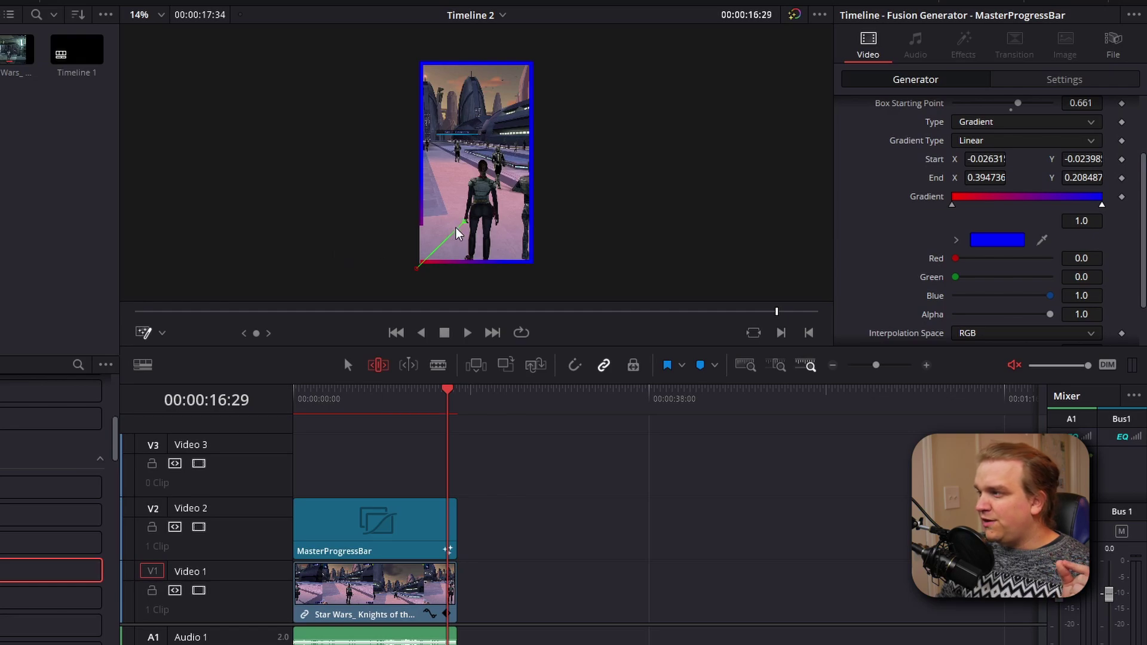
left_click_drag(465, 221, 529, 67)
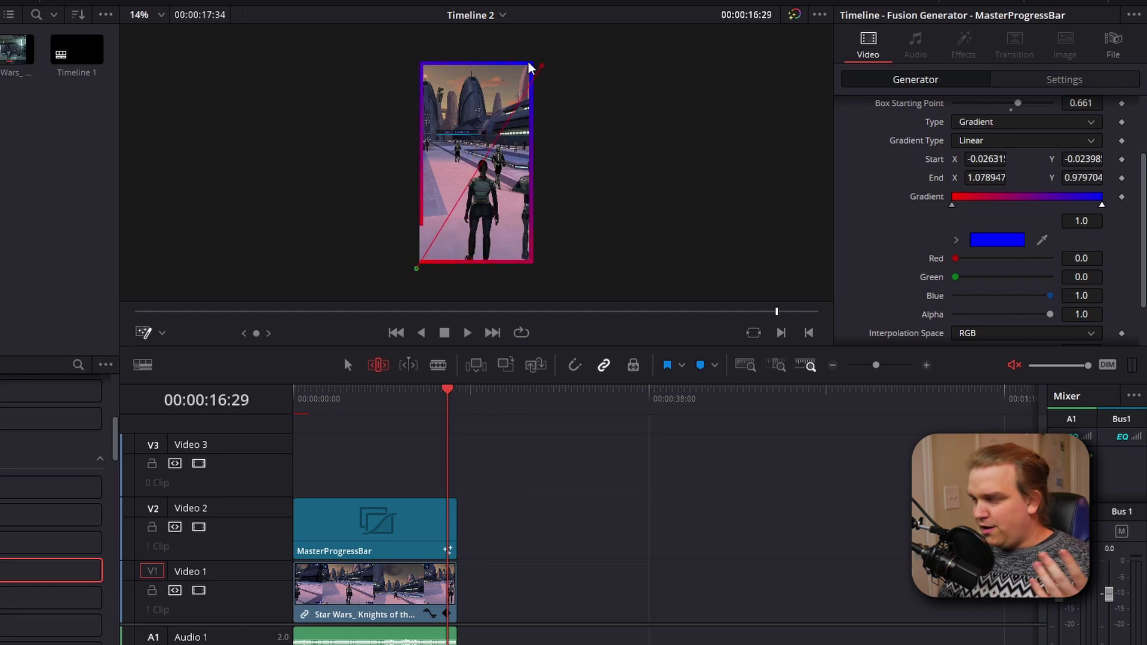